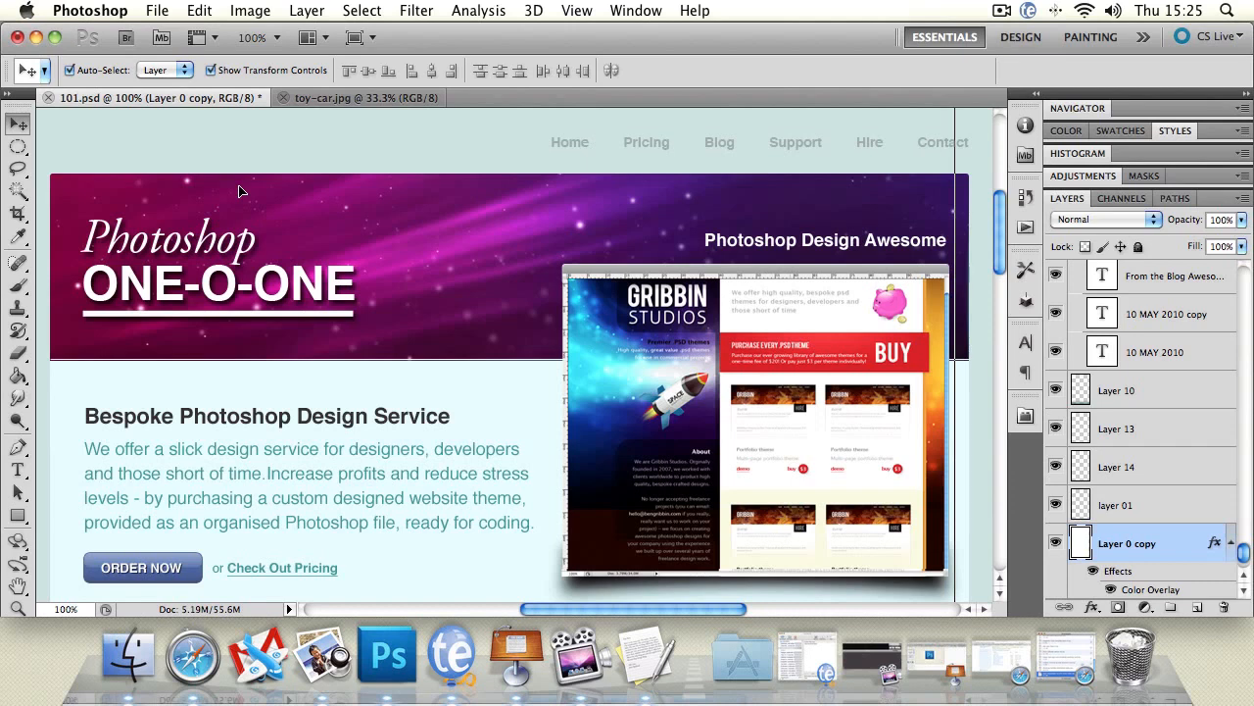
# Turn off Auto-Select for the Move tool and choose the one-o-one text layer from the layer list.
pyautogui.click(268, 274)
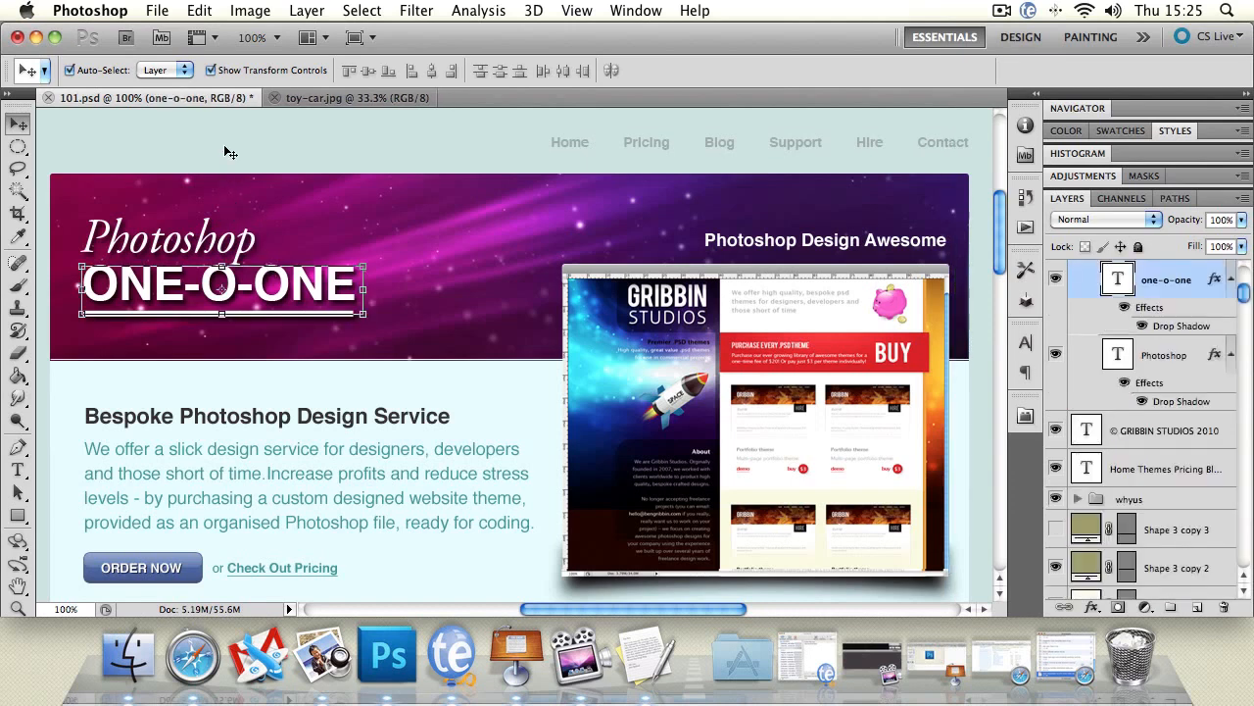
pyautogui.click(69, 73)
pyautogui.click(1179, 431)
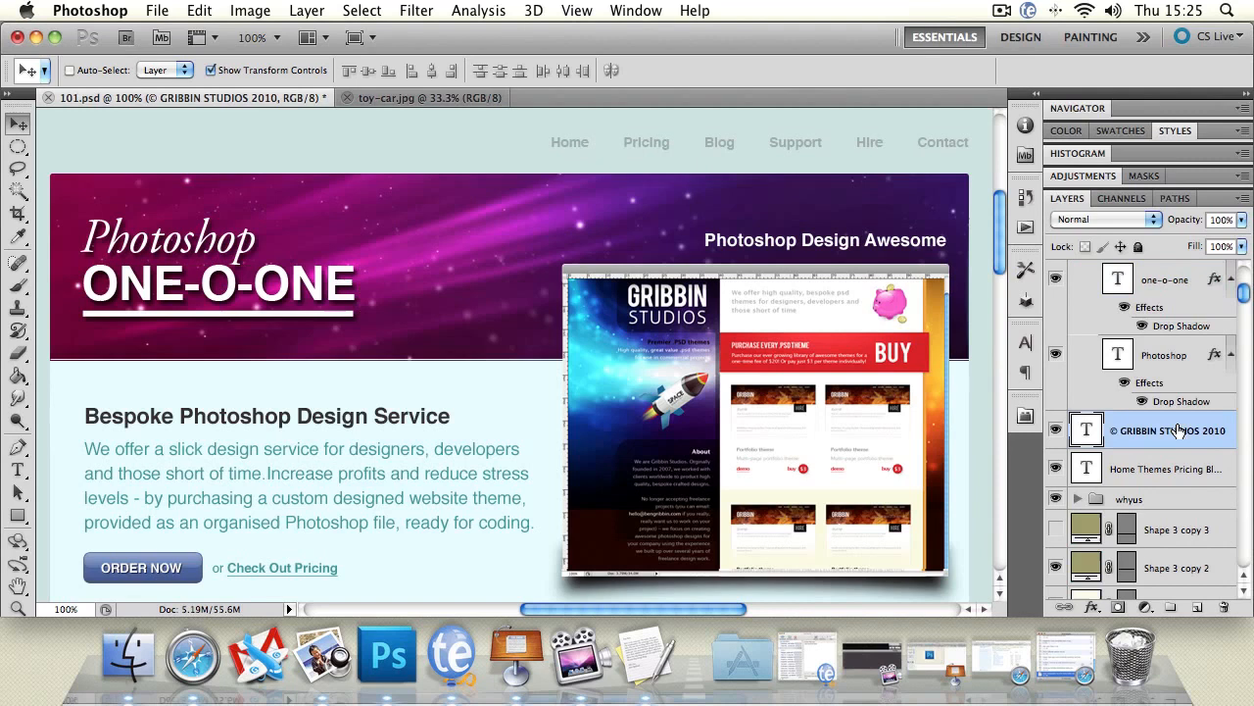
pyautogui.click(1180, 358)
pyautogui.click(1174, 284)
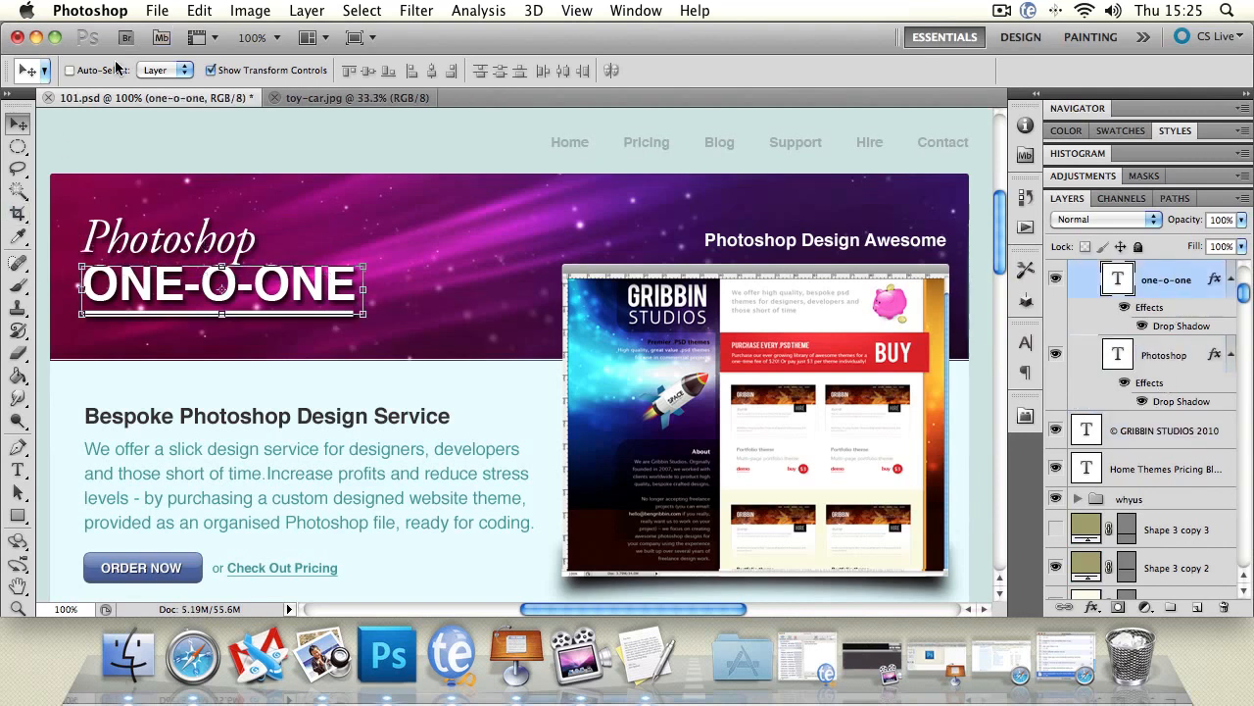
# Turn Auto-Select on and select the grey bar above the website preview directly on the canvas.
pyautogui.click(68, 71)
pyautogui.click(612, 274)
pyautogui.press('super+t')
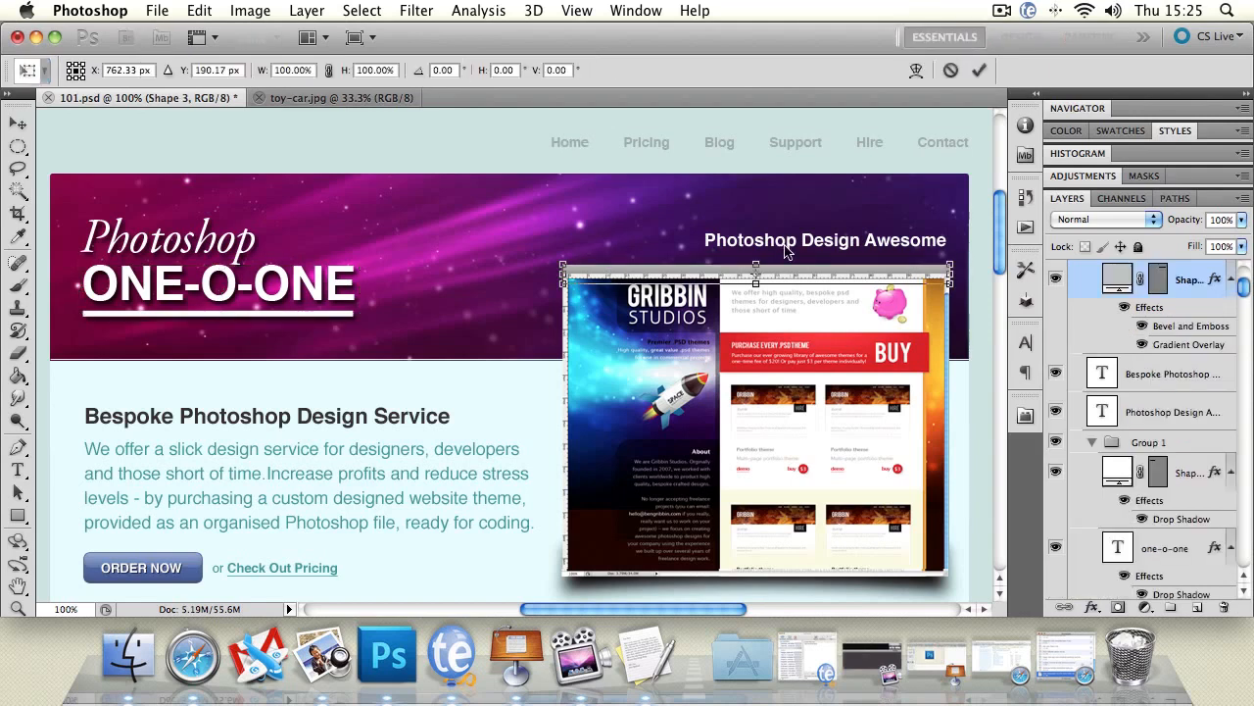
pyautogui.press('Return')
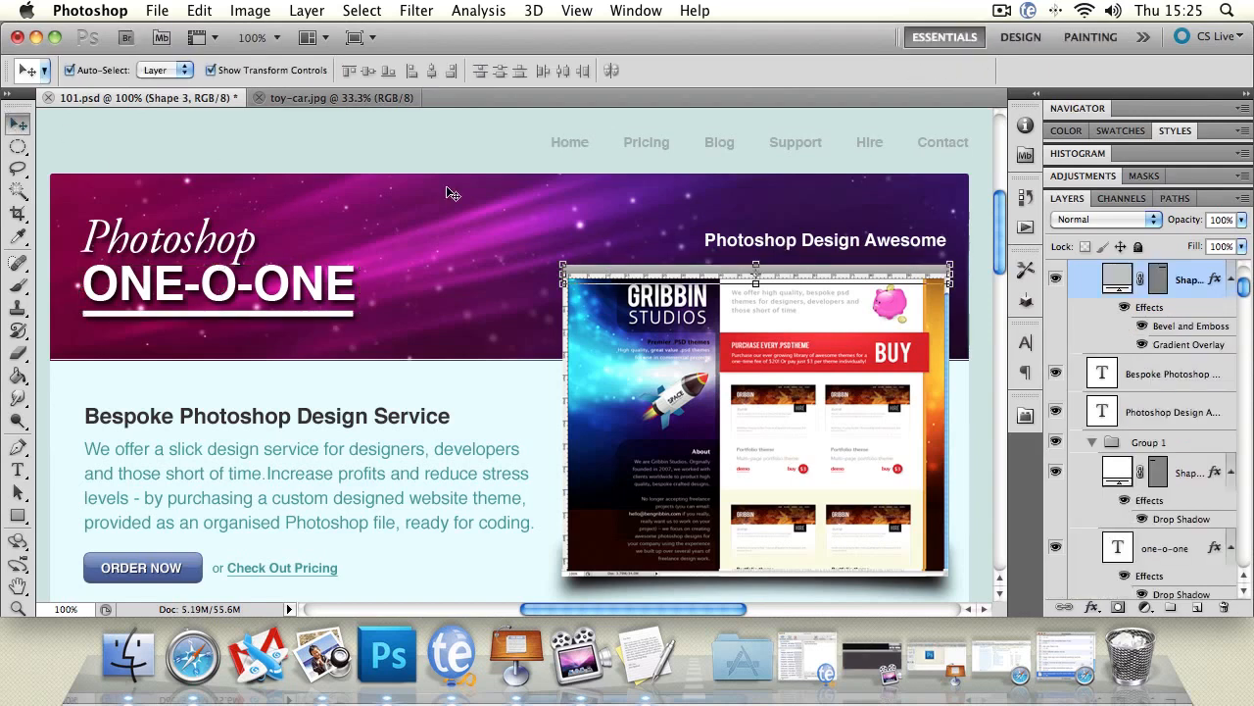
# Select the Photoshop Design Awesome heading, the Bespoke text block, the content background shape and the page background directly on the canvas, one after another.
pyautogui.click(760, 242)
pyautogui.click(388, 419)
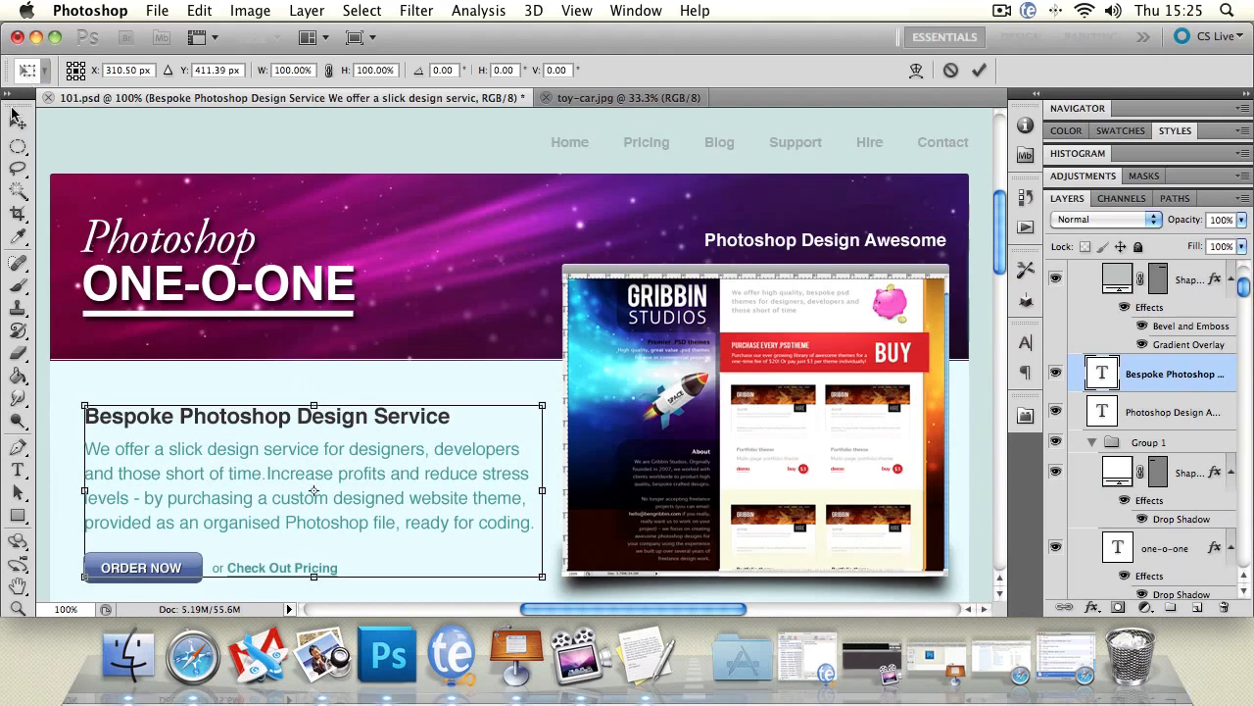
pyautogui.click(167, 131)
pyautogui.click(308, 379)
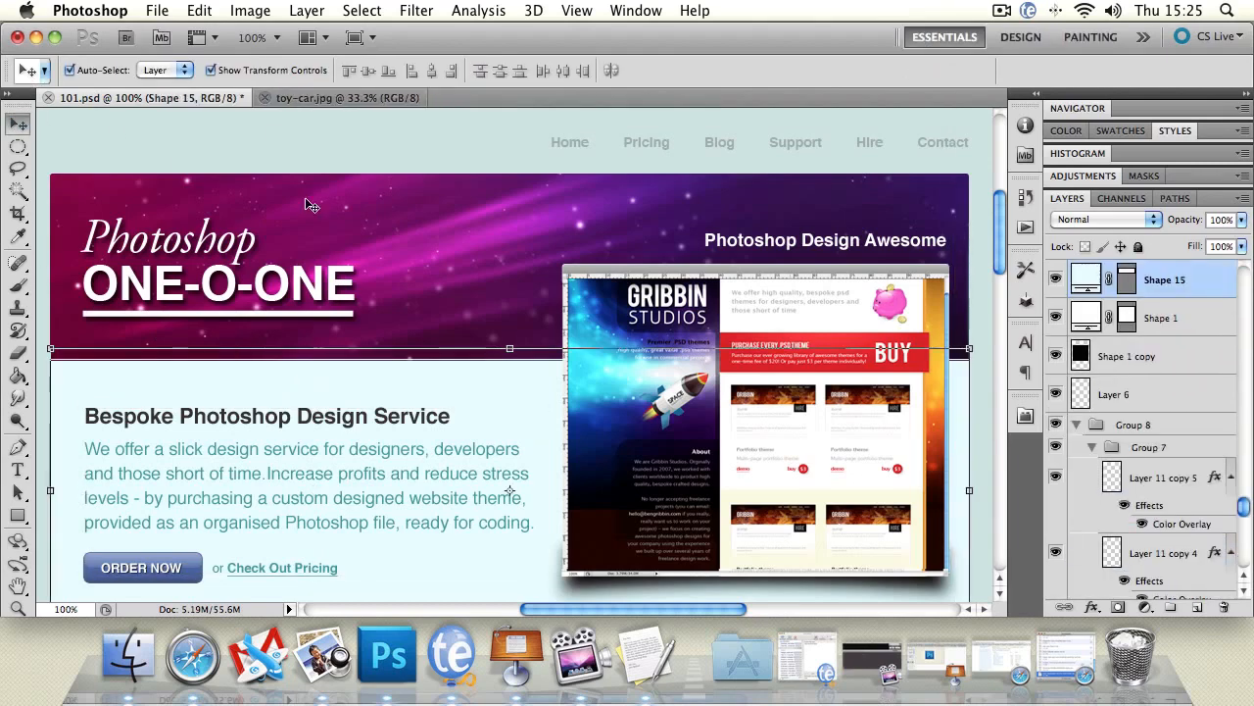
pyautogui.click(266, 137)
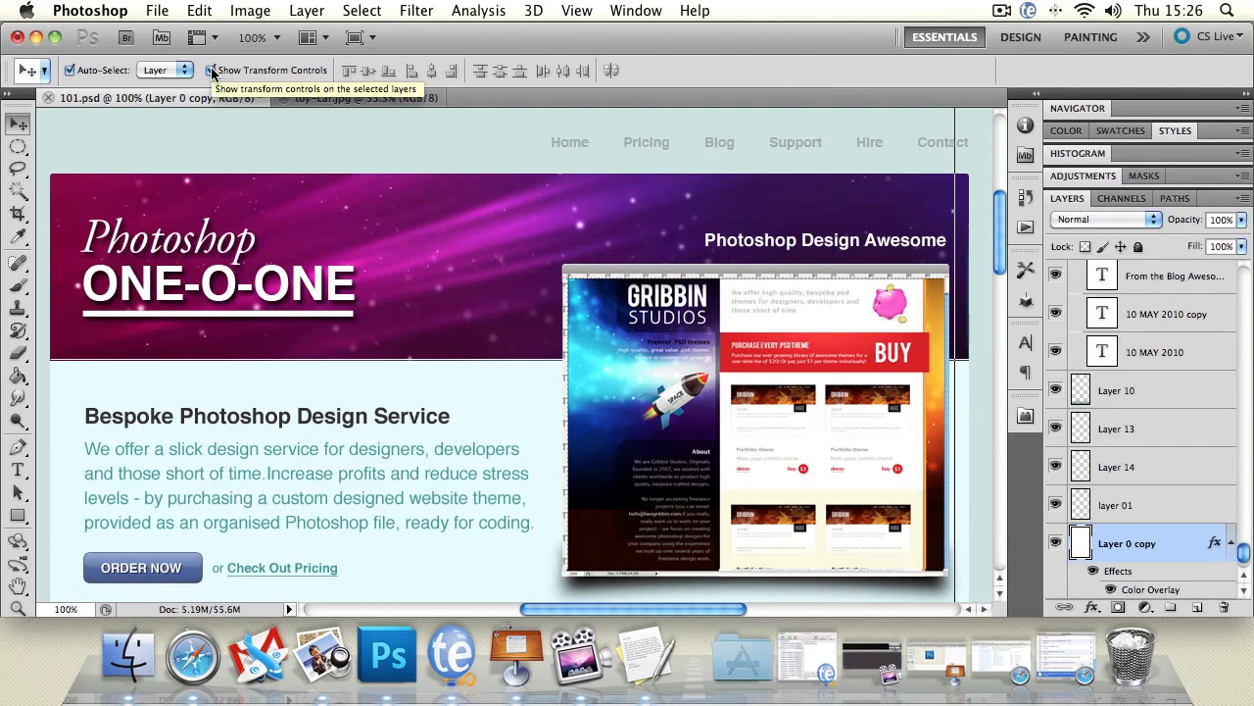
# Hide the transform controls and slightly reposition the ONE-O-ONE title, the website preview image and the Photoshop Design Awesome heading.
pyautogui.click(210, 70)
pyautogui.click(232, 261)
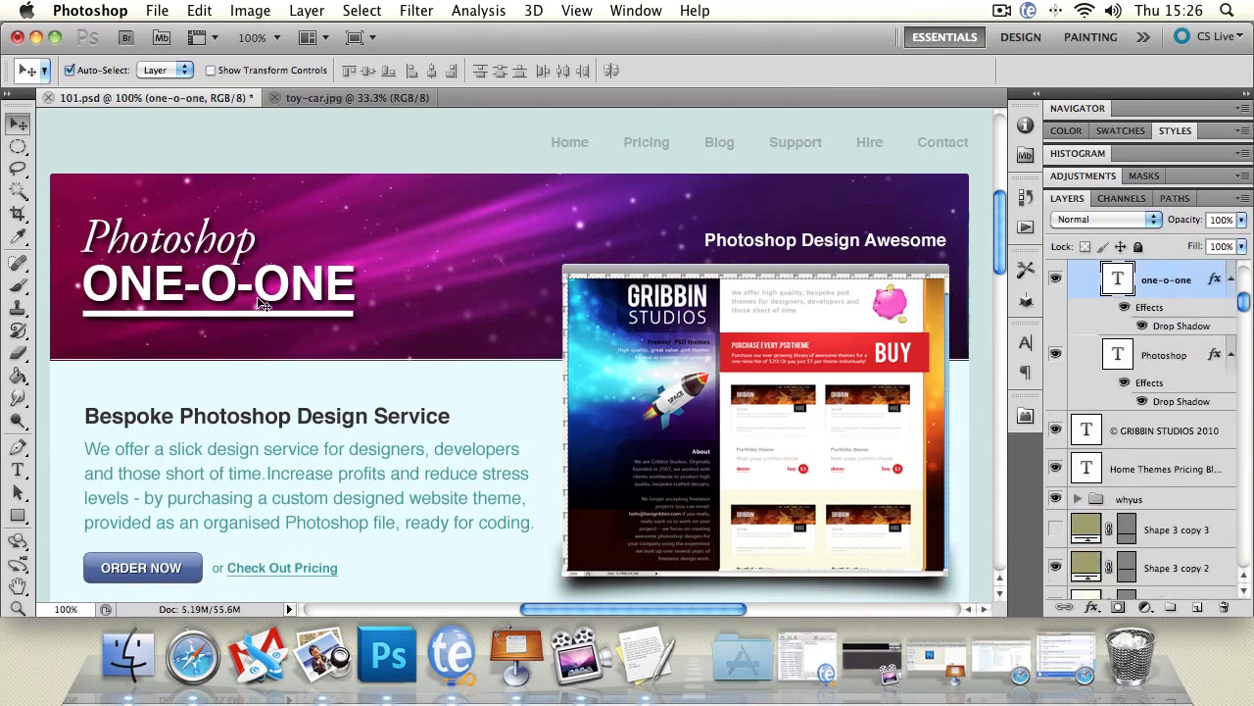
pyautogui.moveTo(259, 302)
pyautogui.mouseDown()
pyautogui.moveTo(351, 302)
pyautogui.moveTo(263, 303)
pyautogui.moveTo(260, 292)
pyautogui.mouseUp()
pyautogui.moveTo(679, 357)
pyautogui.mouseDown()
pyautogui.moveTo(683, 328)
pyautogui.moveTo(661, 369)
pyautogui.mouseUp()
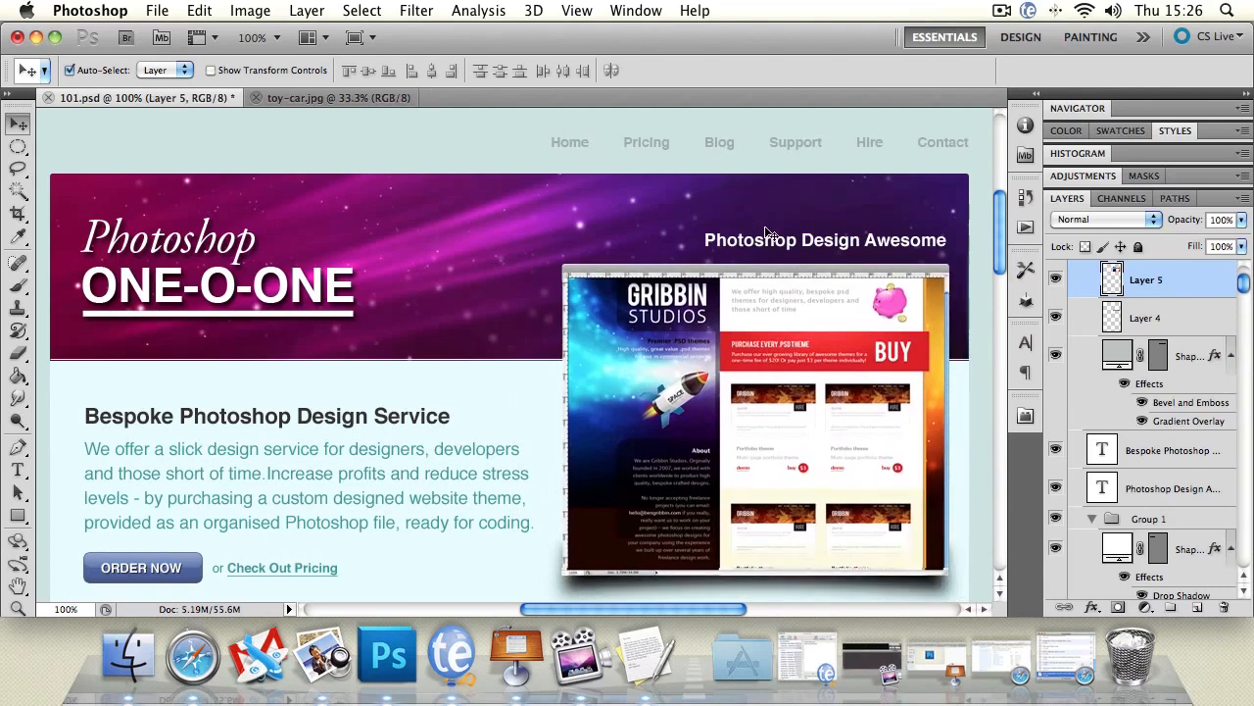
pyautogui.moveTo(763, 244); pyautogui.dragTo(764, 248)
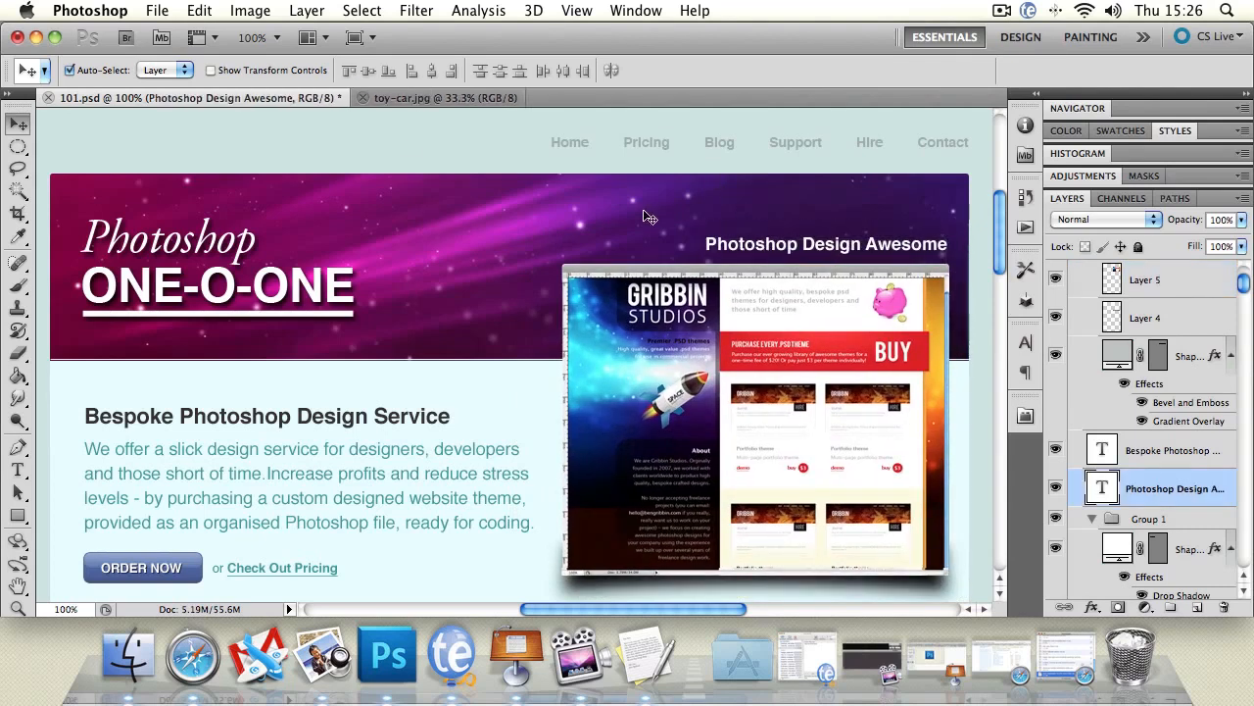
# Show the transform controls again and select the ONE-O-ONE title on the canvas.
pyautogui.click(211, 71)
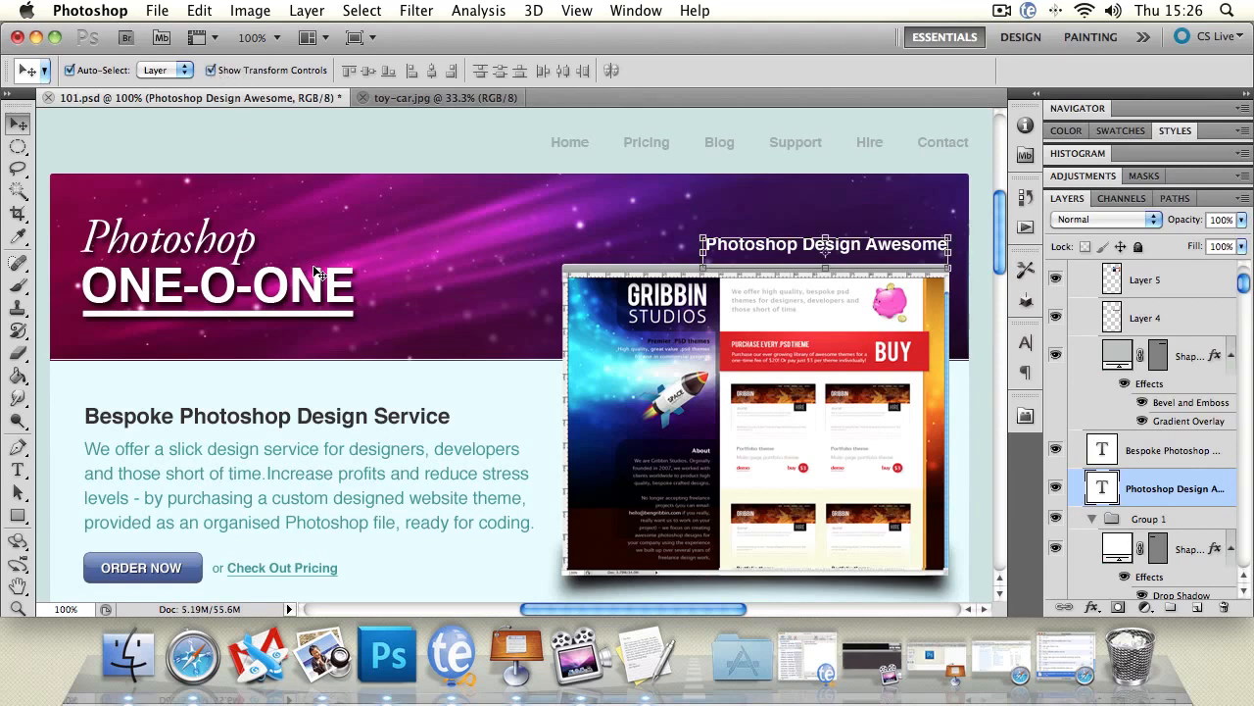
pyautogui.click(160, 155)
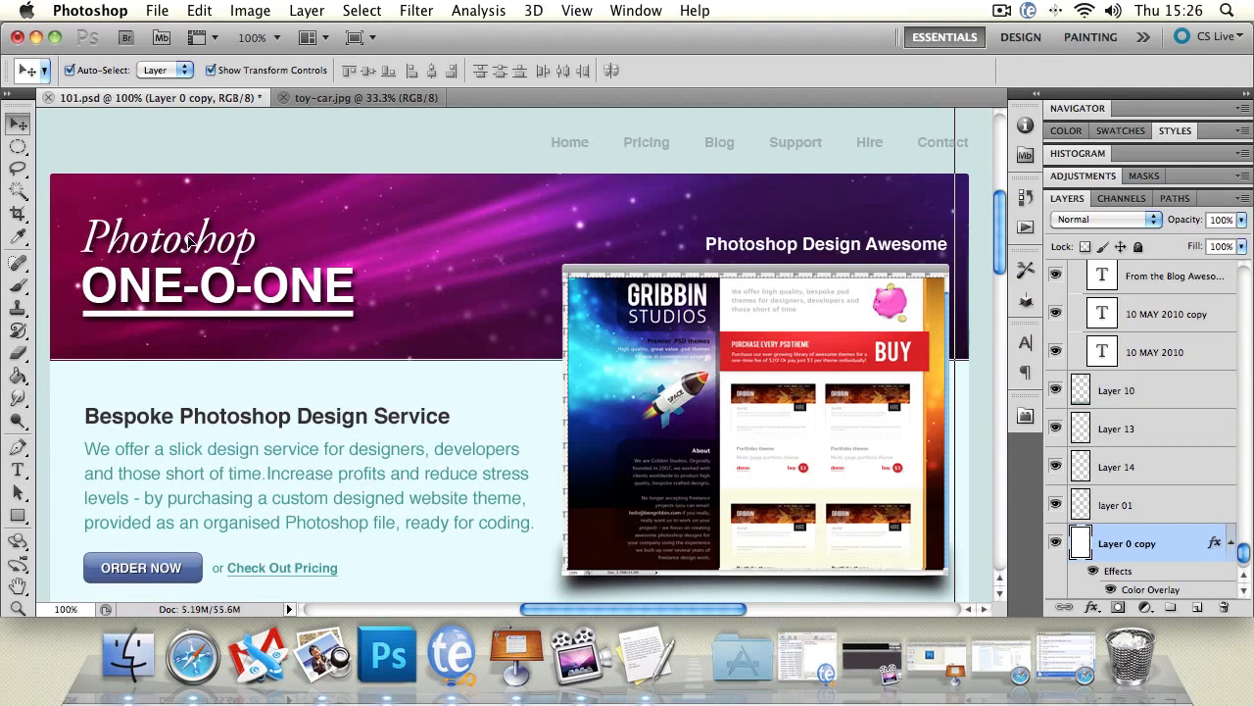
pyautogui.click(265, 277)
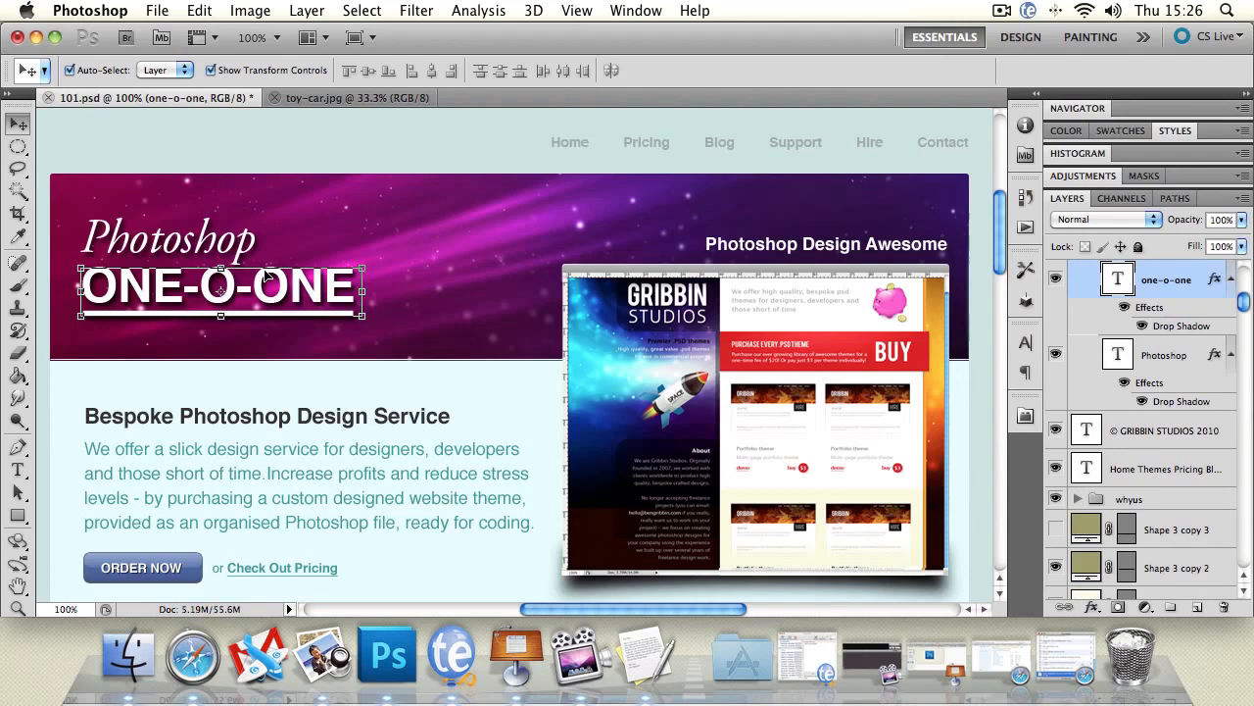
pyautogui.moveTo(266, 276)
pyautogui.mouseDown()
pyautogui.moveTo(429, 281)
pyautogui.moveTo(365, 280)
pyautogui.moveTo(353, 297)
pyautogui.moveTo(380, 343)
pyautogui.moveTo(470, 172)
pyautogui.moveTo(422, 117)
pyautogui.moveTo(452, 275)
pyautogui.moveTo(287, 310)
pyautogui.moveTo(280, 286)
pyautogui.mouseUp()
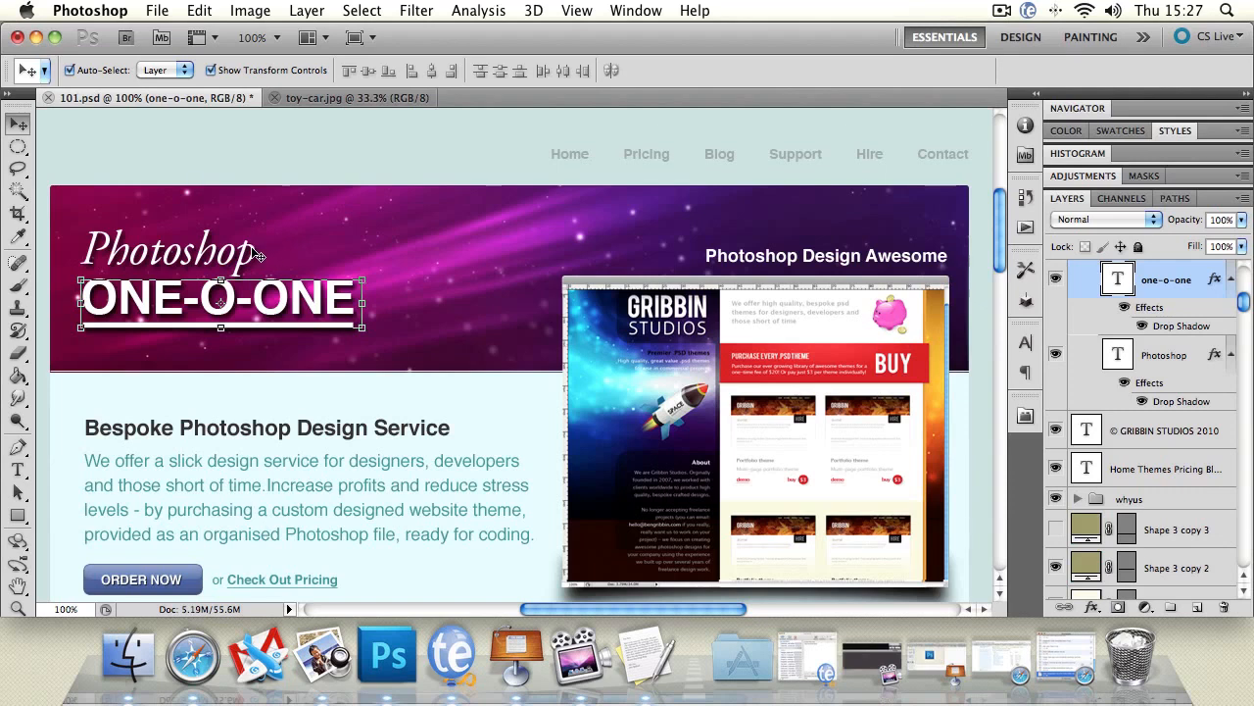
# Add the Photoshop text and the underline shape to the selection, and move all three layers together slightly right and up.
pyautogui.keyDown('shift'); pyautogui.click(255, 254); pyautogui.keyUp('shift')
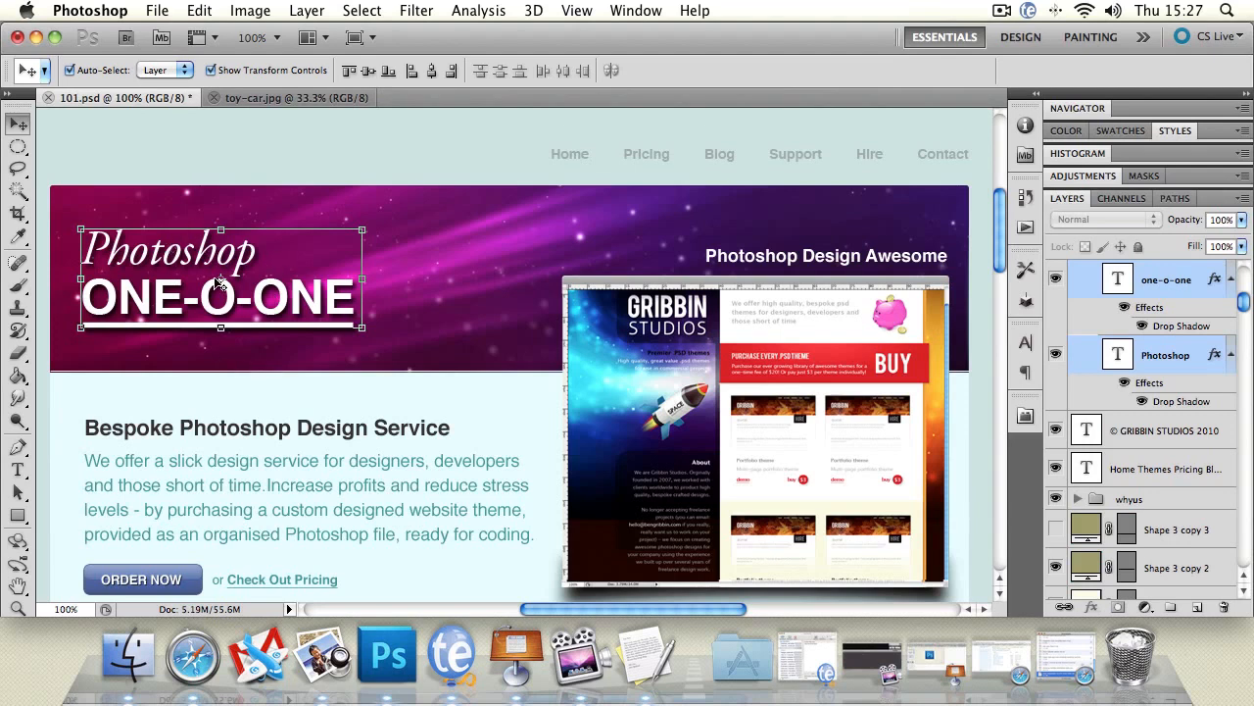
pyautogui.keyDown('shift'); pyautogui.click(279, 326); pyautogui.keyUp('shift')
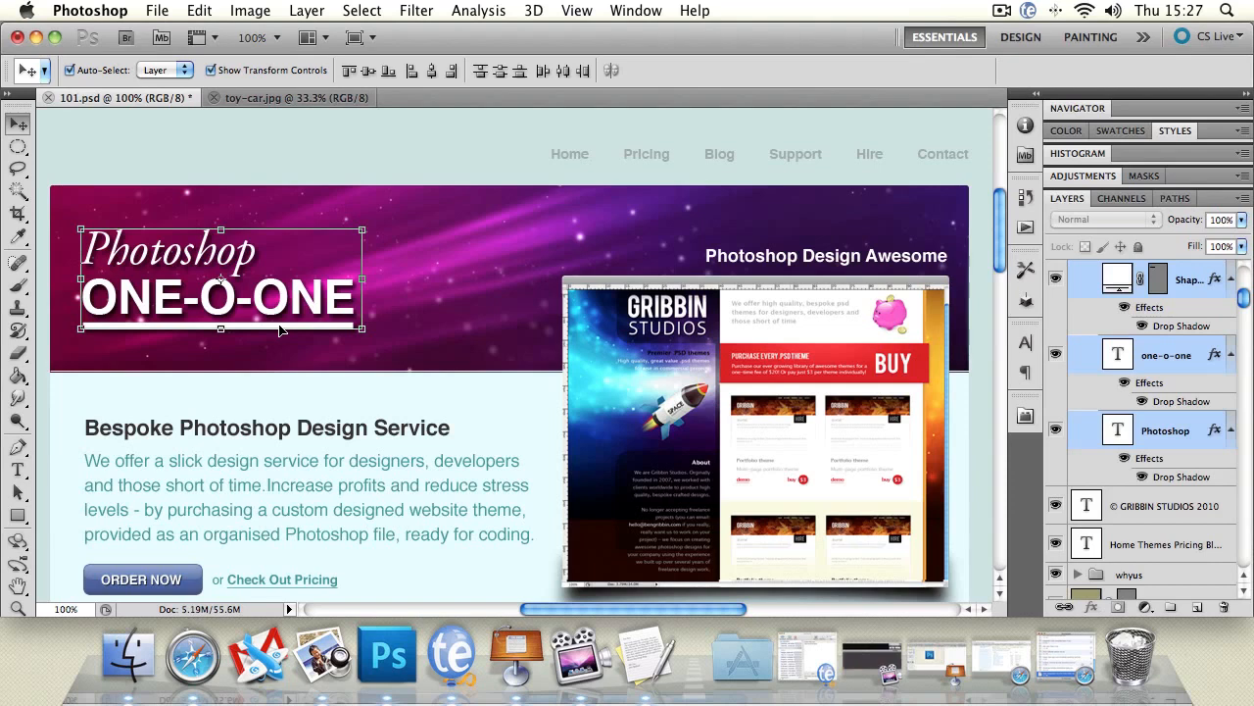
pyautogui.moveTo(280, 329)
pyautogui.mouseDown()
pyautogui.moveTo(337, 339)
pyautogui.moveTo(310, 304)
pyautogui.moveTo(300, 326)
pyautogui.mouseUp()
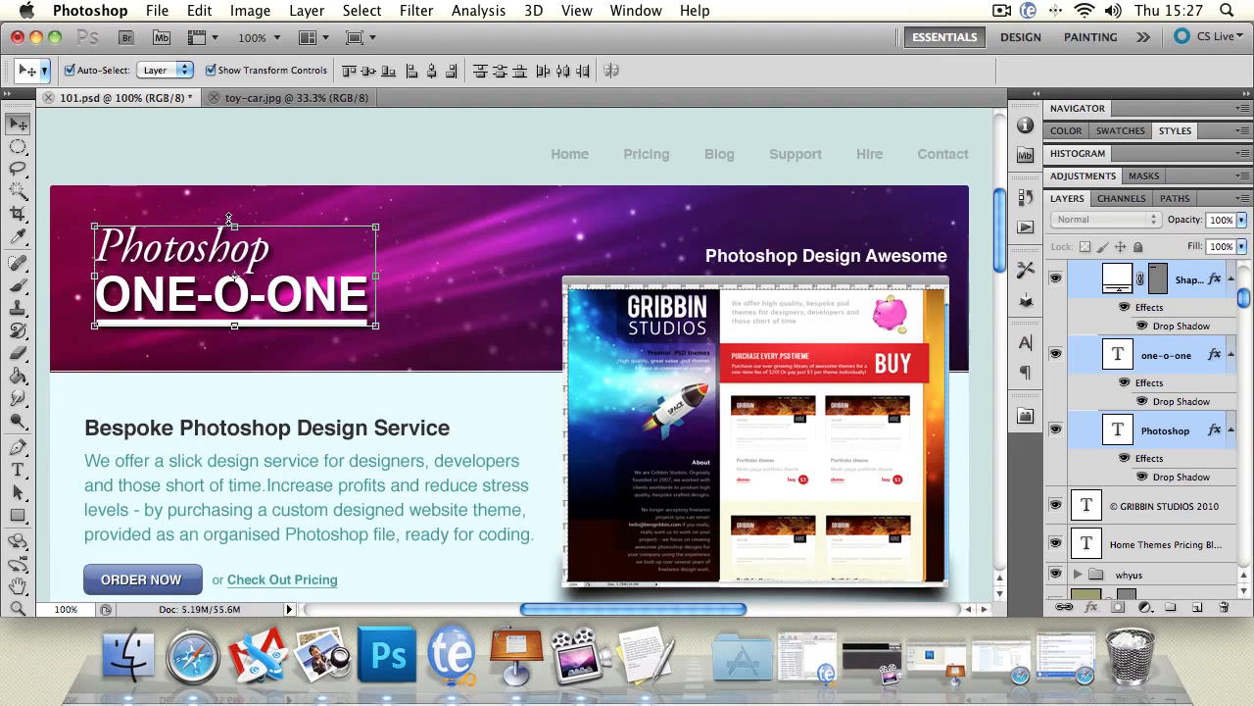
# Transform the three selected title layers, stretching them to about 101% width and 104% height and shifting them slightly down.
pyautogui.click(376, 227)
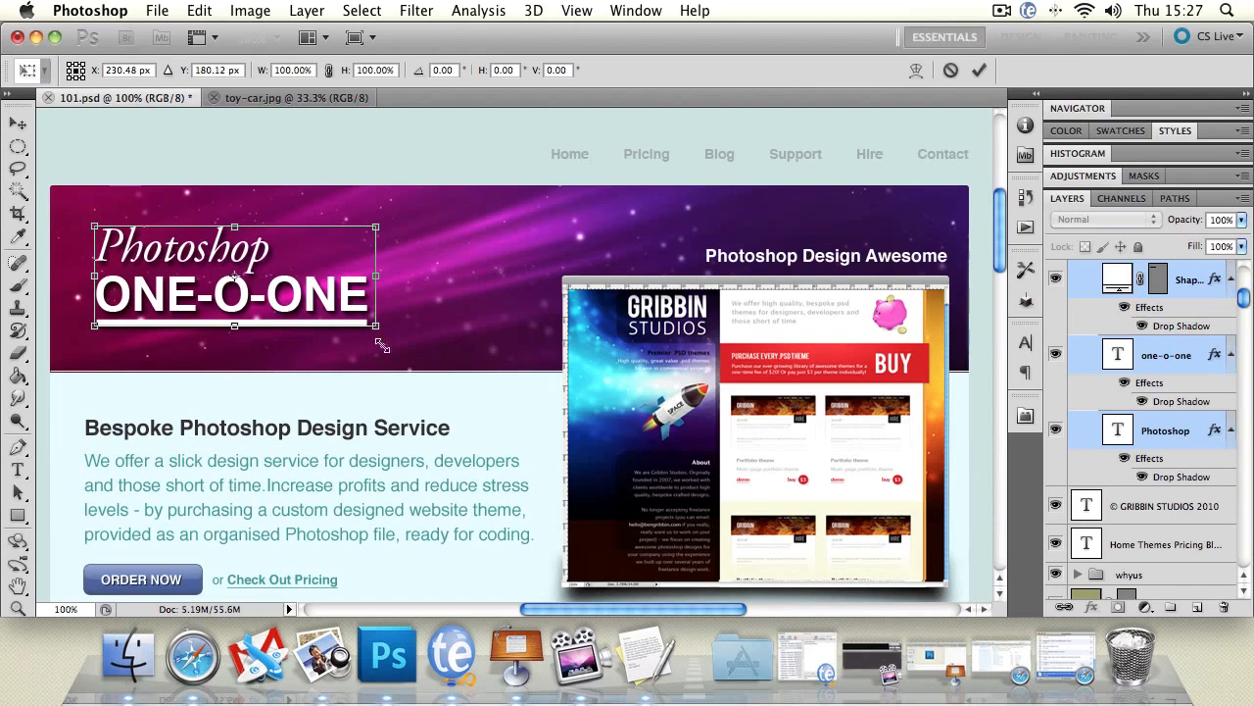
pyautogui.moveTo(377, 276); pyautogui.dragTo(370, 275)
pyautogui.moveTo(234, 227)
pyautogui.mouseDown()
pyautogui.moveTo(235, 166)
pyautogui.moveTo(237, 241)
pyautogui.mouseUp()
pyautogui.moveTo(378, 340); pyautogui.dragTo(383, 341)
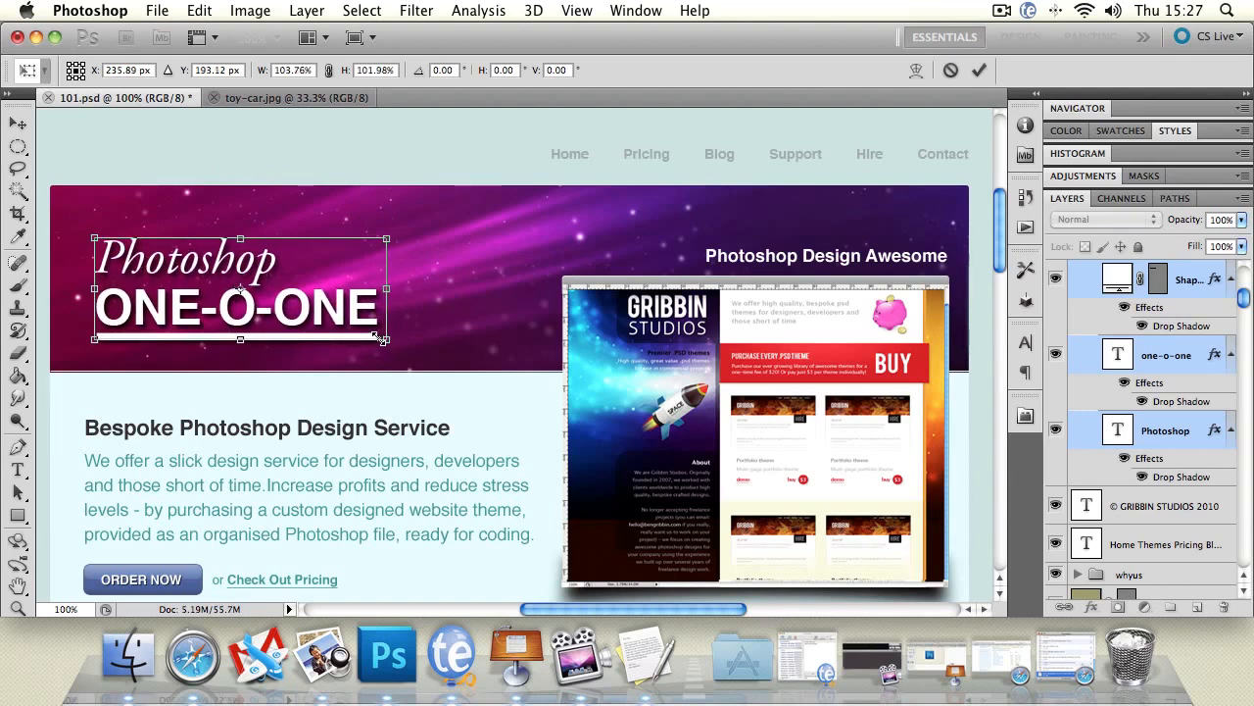
pyautogui.moveTo(384, 341); pyautogui.dragTo(391, 343)
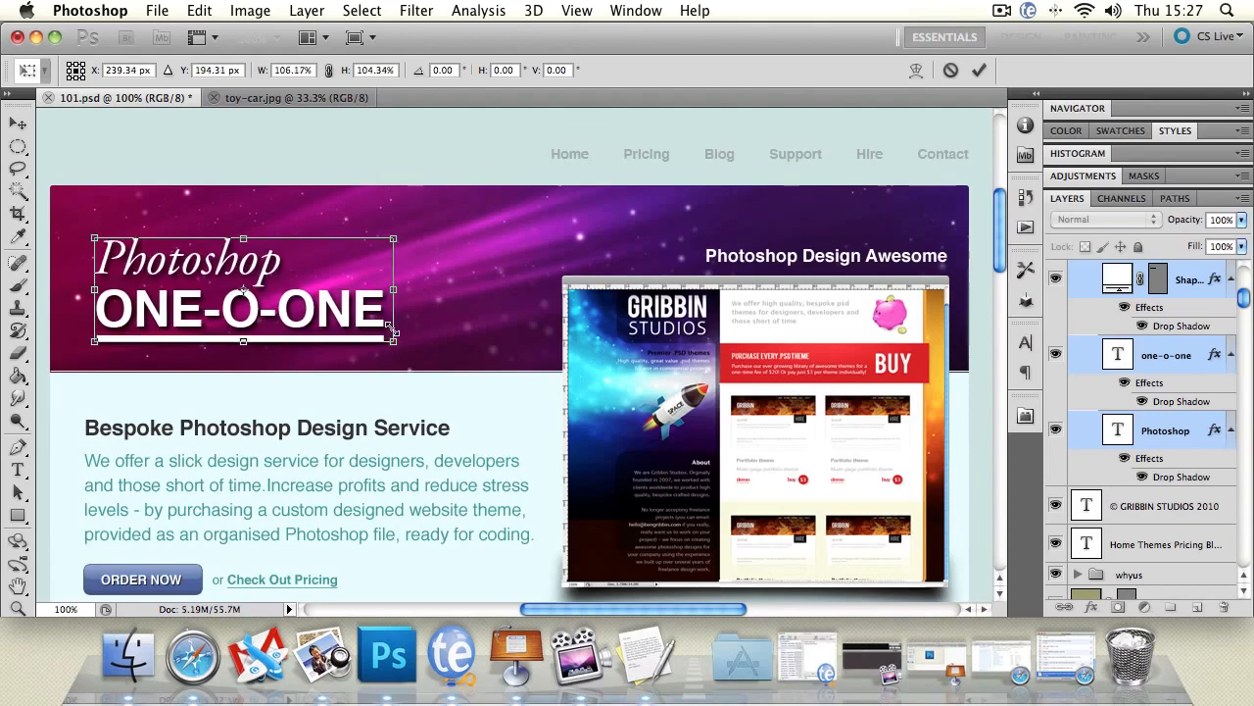
pyautogui.moveTo(389, 287); pyautogui.dragTo(379, 293)
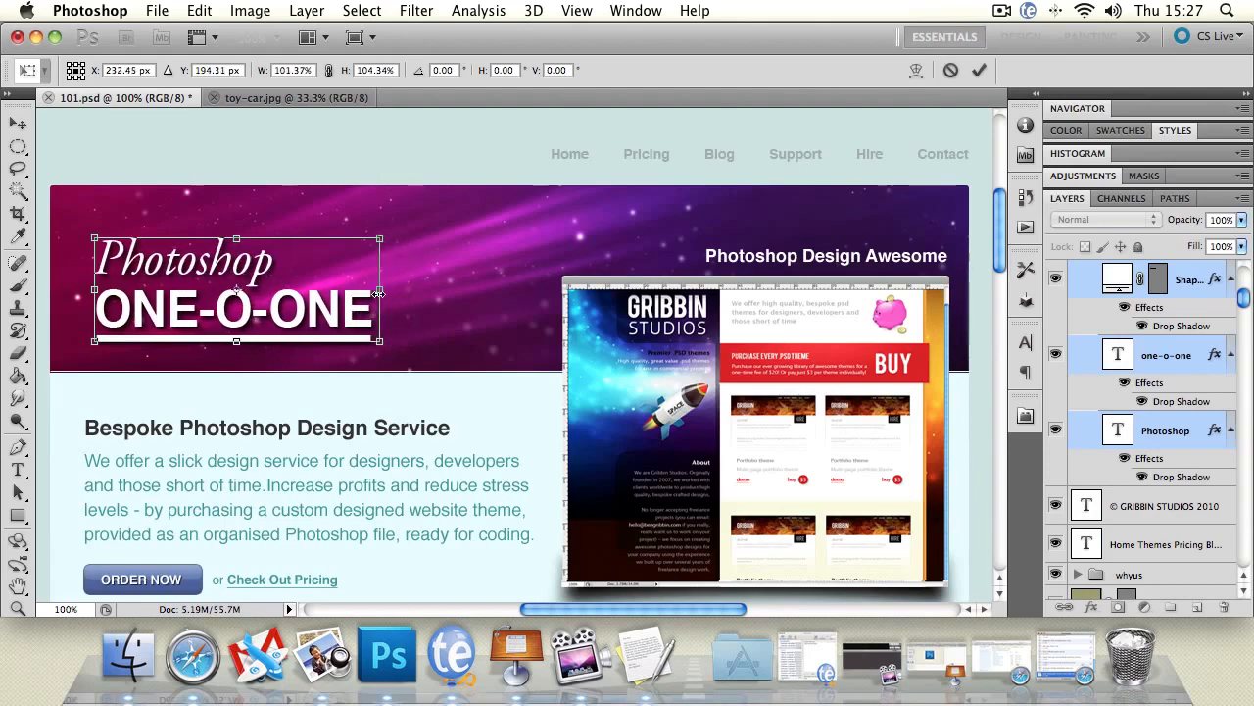
# Enlarge the selected title layers to about 134% width and 141% height.
pyautogui.moveTo(381, 340); pyautogui.dragTo(450, 389)
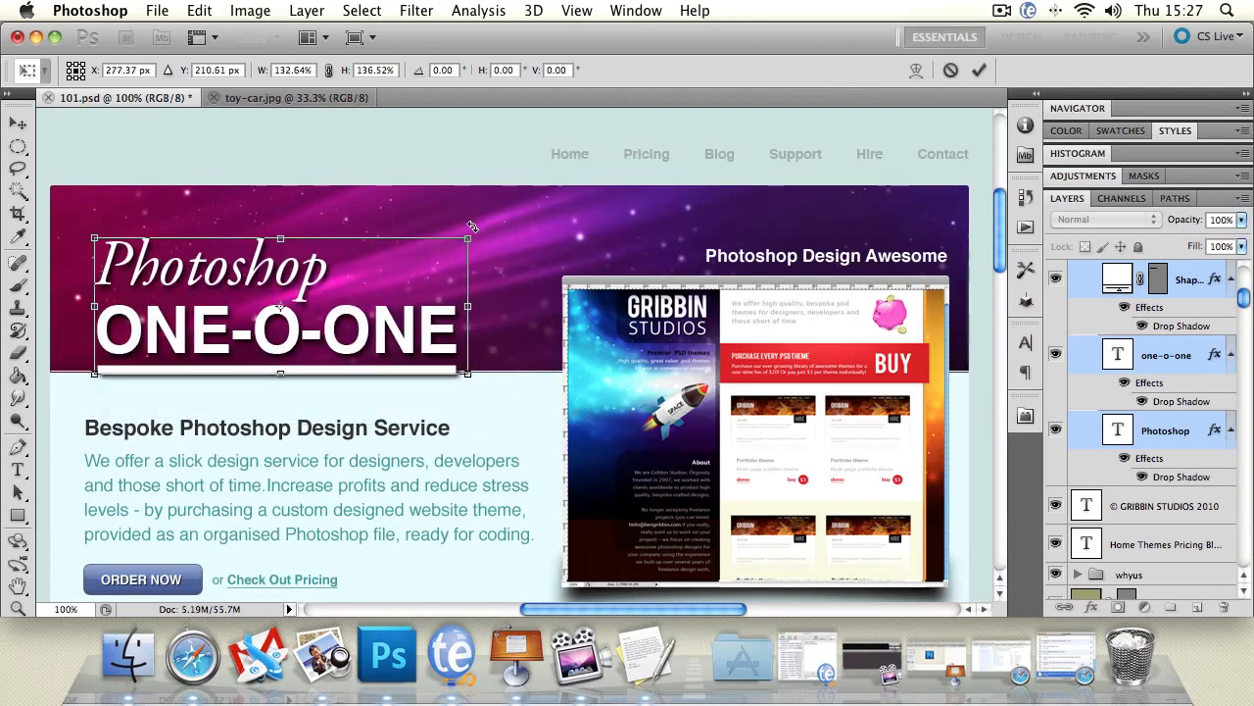
pyautogui.moveTo(468, 238); pyautogui.dragTo(482, 204)
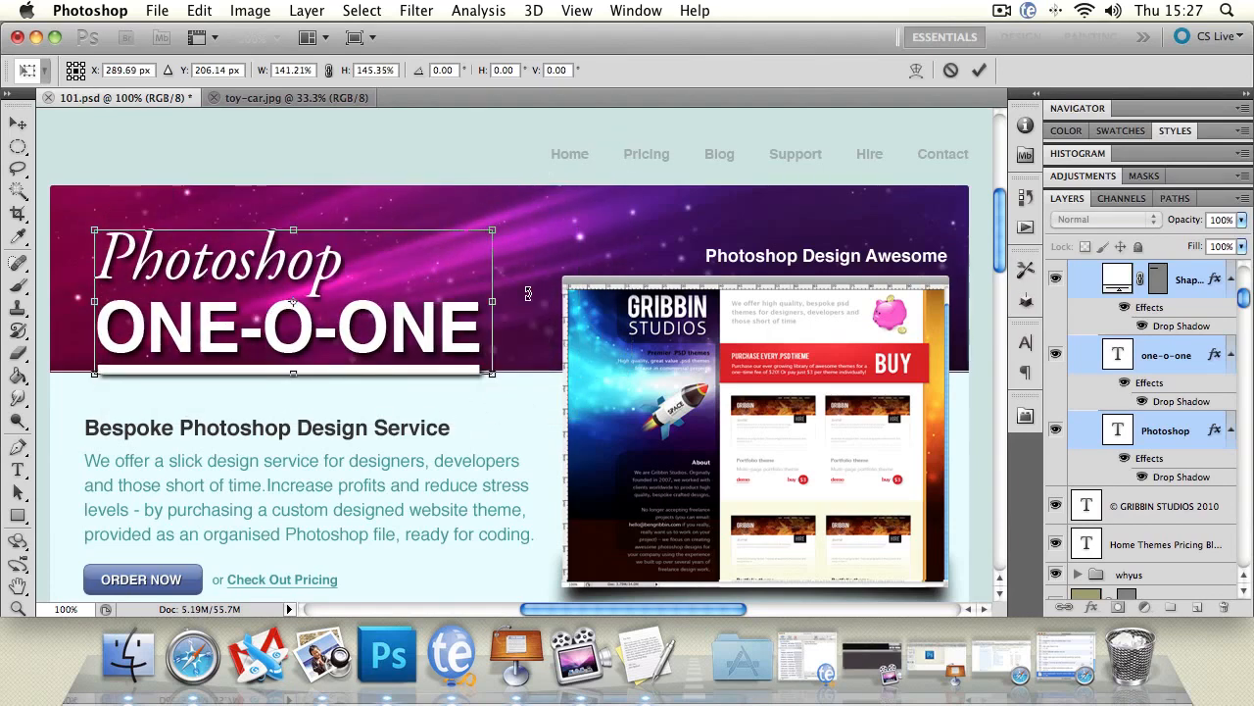
pyautogui.moveTo(496, 306)
pyautogui.mouseDown()
pyautogui.moveTo(770, 303)
pyautogui.moveTo(483, 303)
pyautogui.mouseUp()
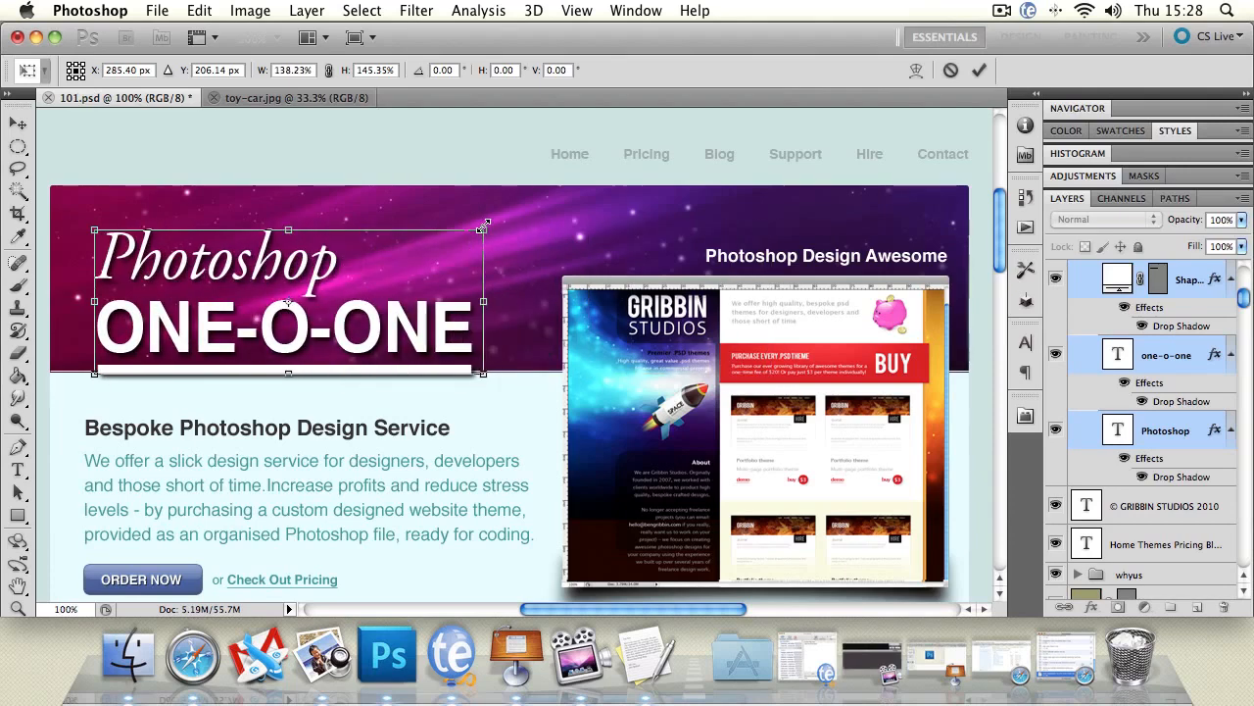
pyautogui.moveTo(483, 227)
pyautogui.mouseDown()
pyautogui.moveTo(620, 177)
pyautogui.moveTo(709, 124)
pyautogui.moveTo(663, 159)
pyautogui.moveTo(437, 268)
pyautogui.moveTo(331, 287)
pyautogui.moveTo(470, 234)
pyautogui.mouseUp()
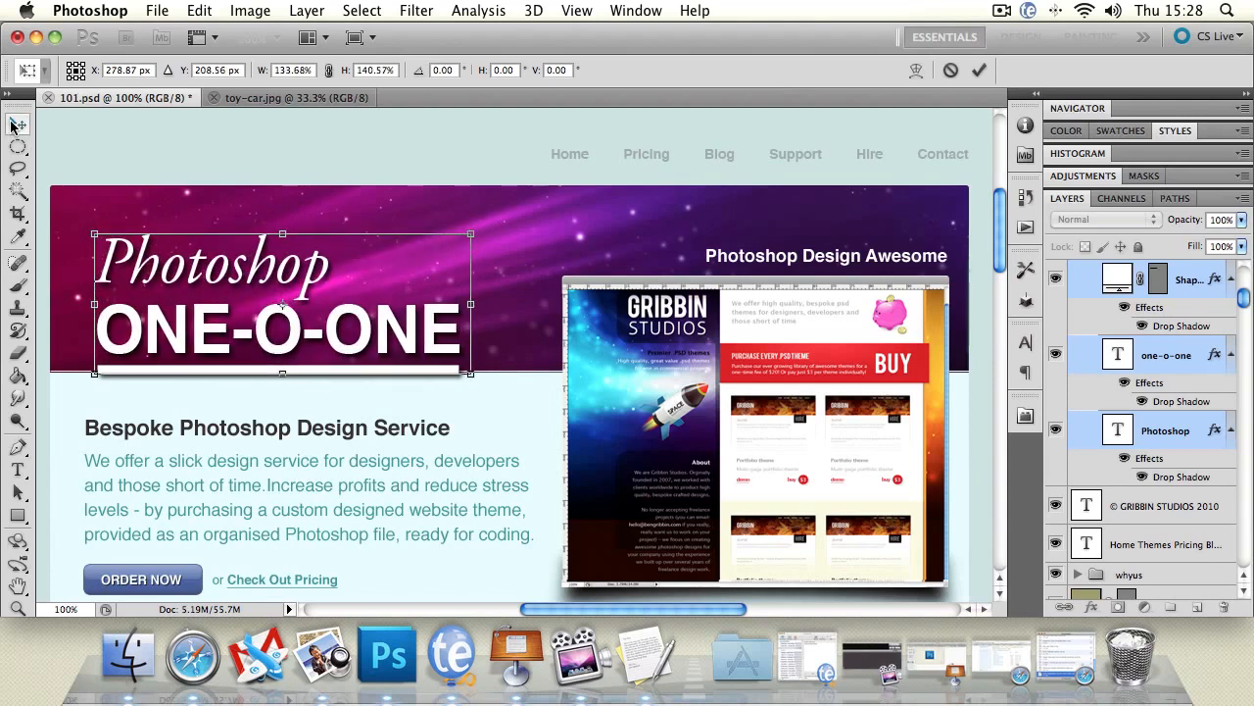
# Move the enlarged title up within the banner and set its position to X 282.34 px, Y 182.50 px.
pyautogui.moveTo(156, 267); pyautogui.dragTo(149, 243)
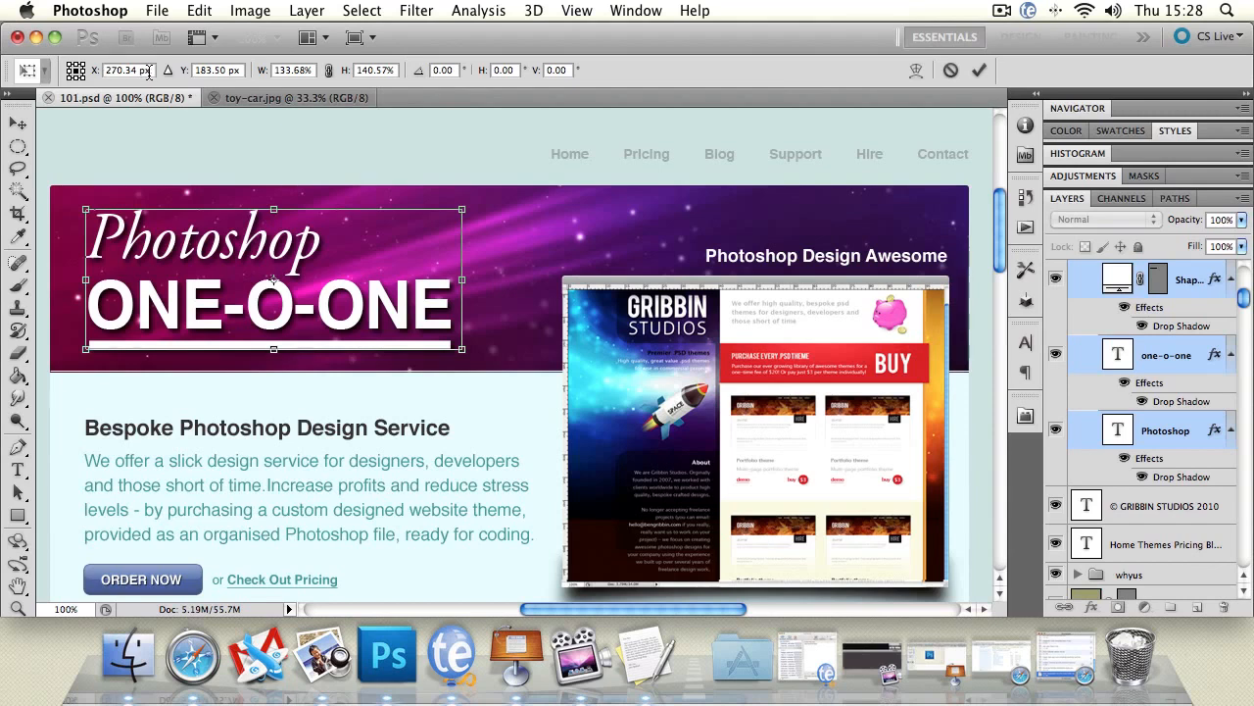
pyautogui.moveTo(101, 71); pyautogui.dragTo(183, 88)
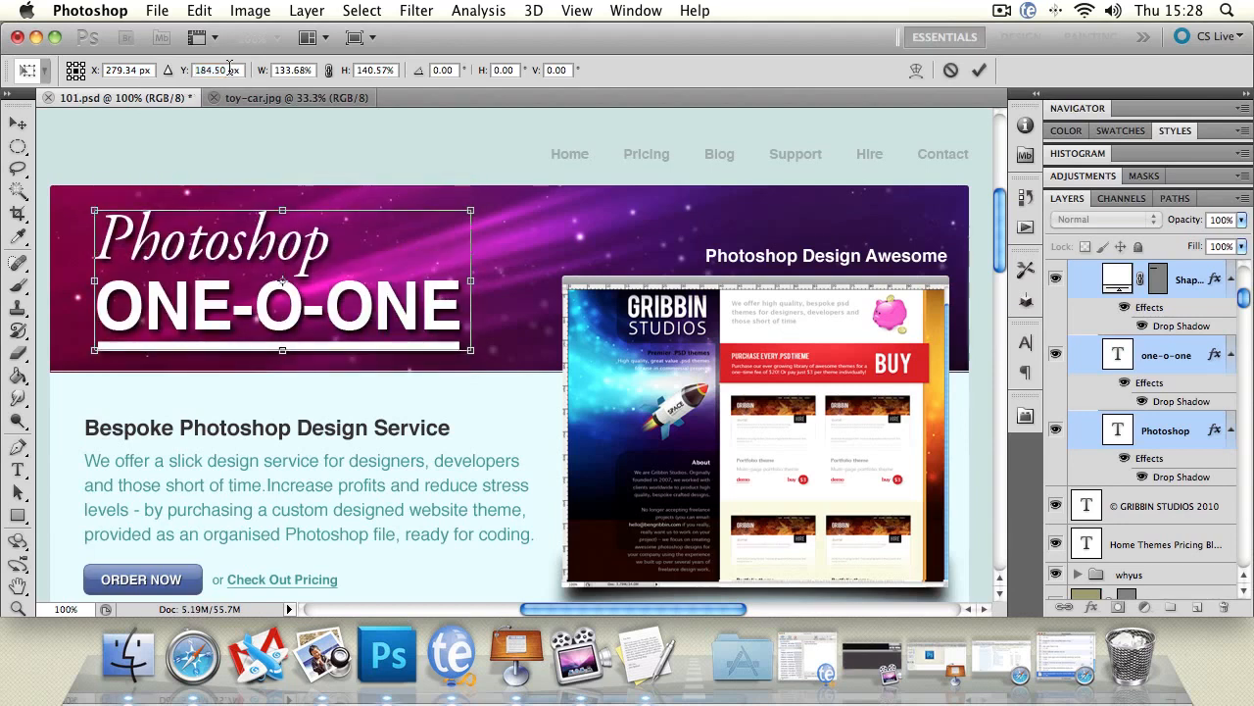
pyautogui.doubleClick(223, 70)
pyautogui.click(223, 70)
pyautogui.moveTo(182, 76); pyautogui.dragTo(179, 80)
pyautogui.moveTo(93, 76); pyautogui.dragTo(96, 75)
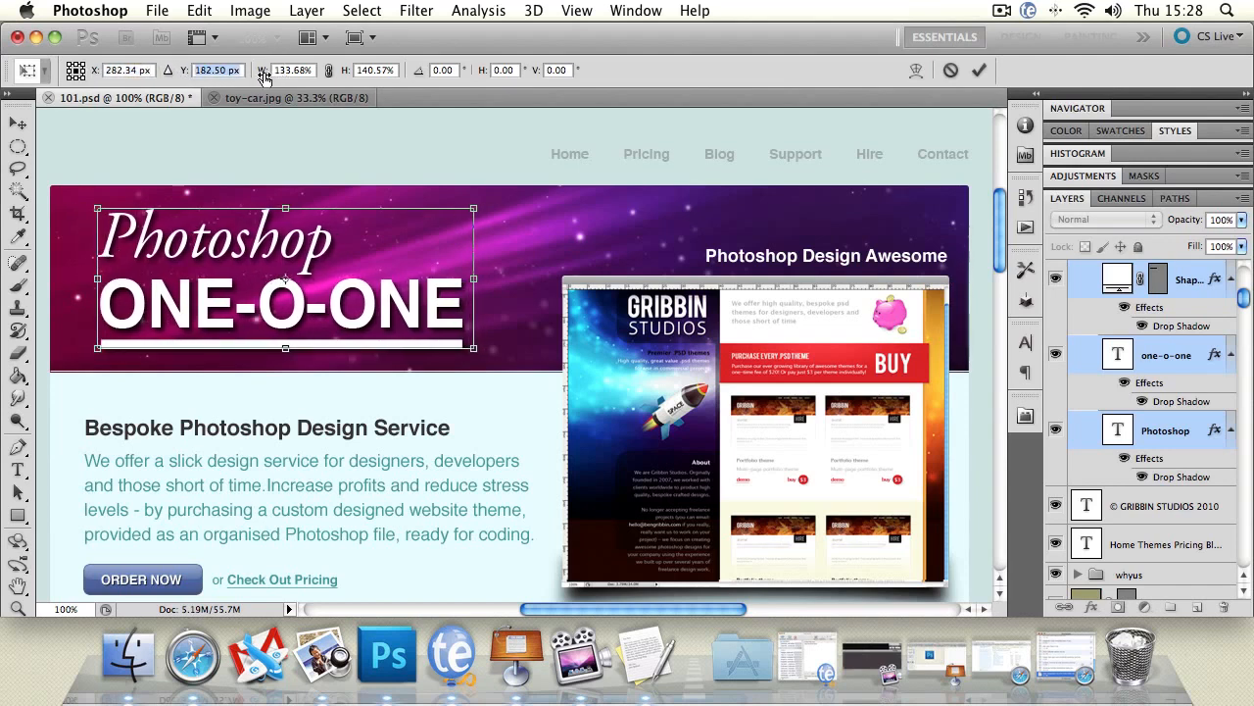
# Link the title's width and height scaling and enlarge it proportionally to 199.68%.
pyautogui.moveTo(264, 79); pyautogui.dragTo(272, 78)
pyautogui.click(327, 72)
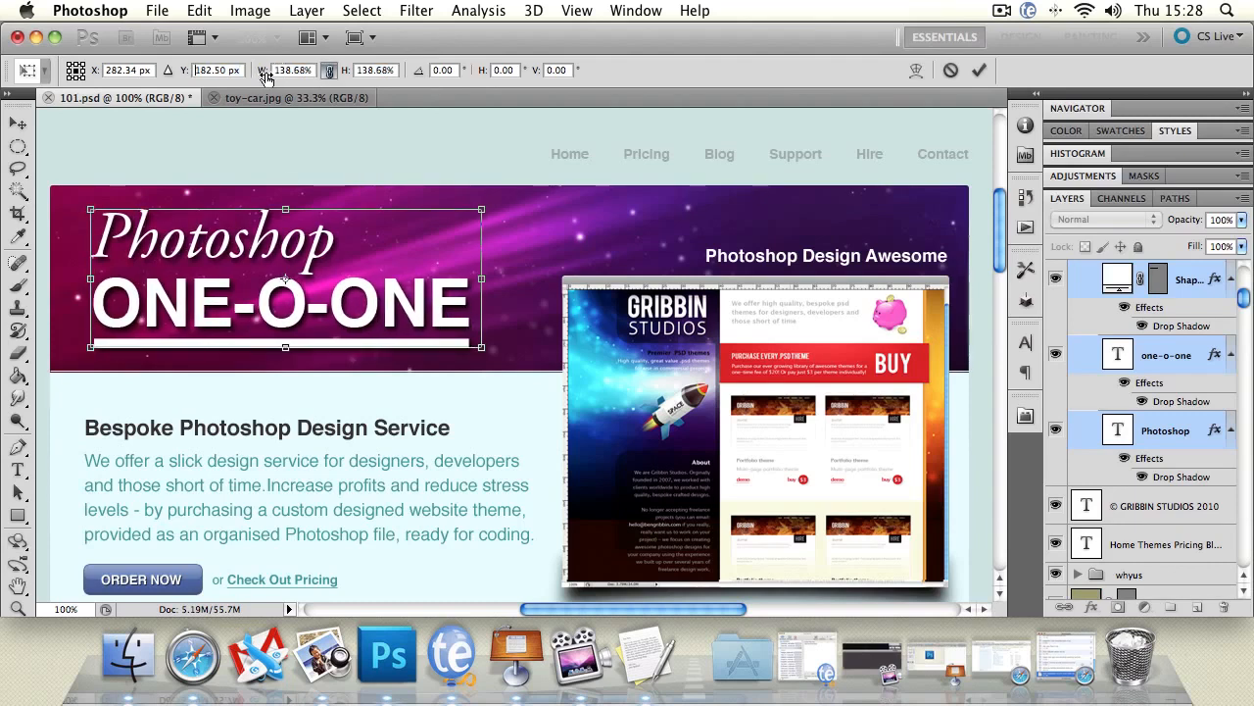
pyautogui.moveTo(266, 72); pyautogui.dragTo(327, 99)
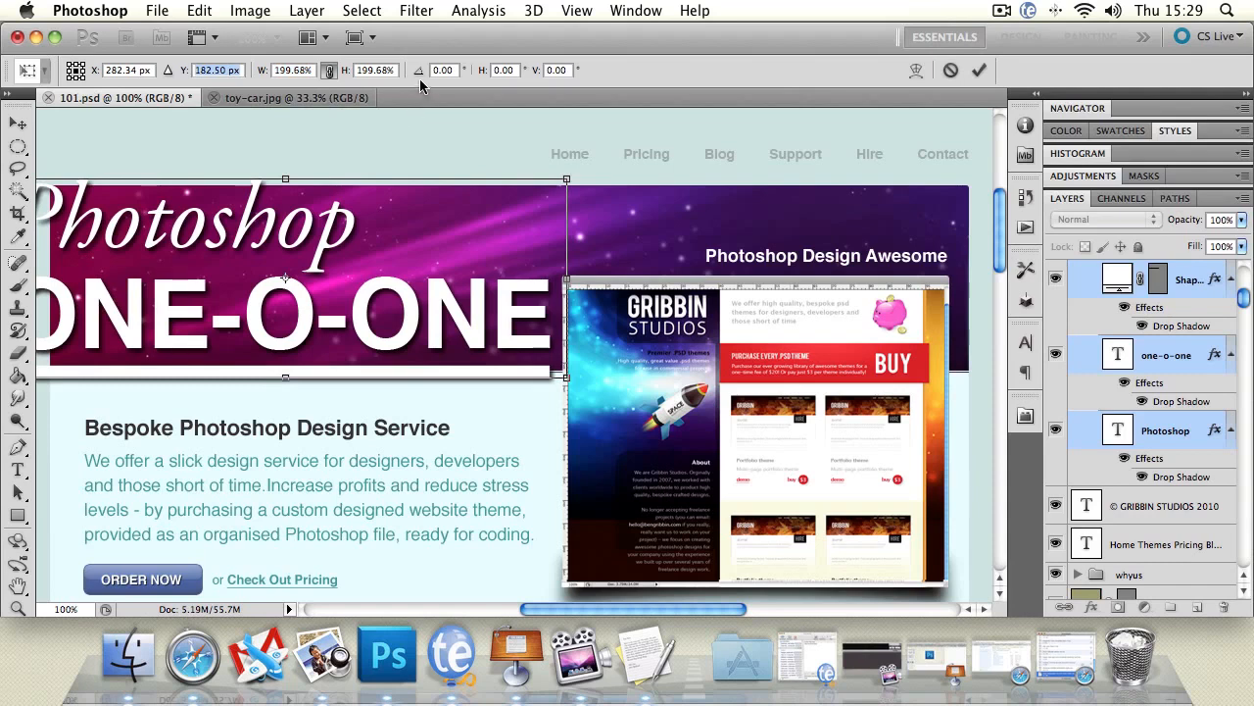
# Rotate the title layers by 0.13°, skew them 0.87° horizontally and 1.90° vertically, and apply the transformation.
pyautogui.moveTo(418, 71)
pyautogui.mouseDown()
pyautogui.moveTo(449, 86)
pyautogui.moveTo(54, 90)
pyautogui.moveTo(431, 98)
pyautogui.moveTo(406, 92)
pyautogui.mouseUp()
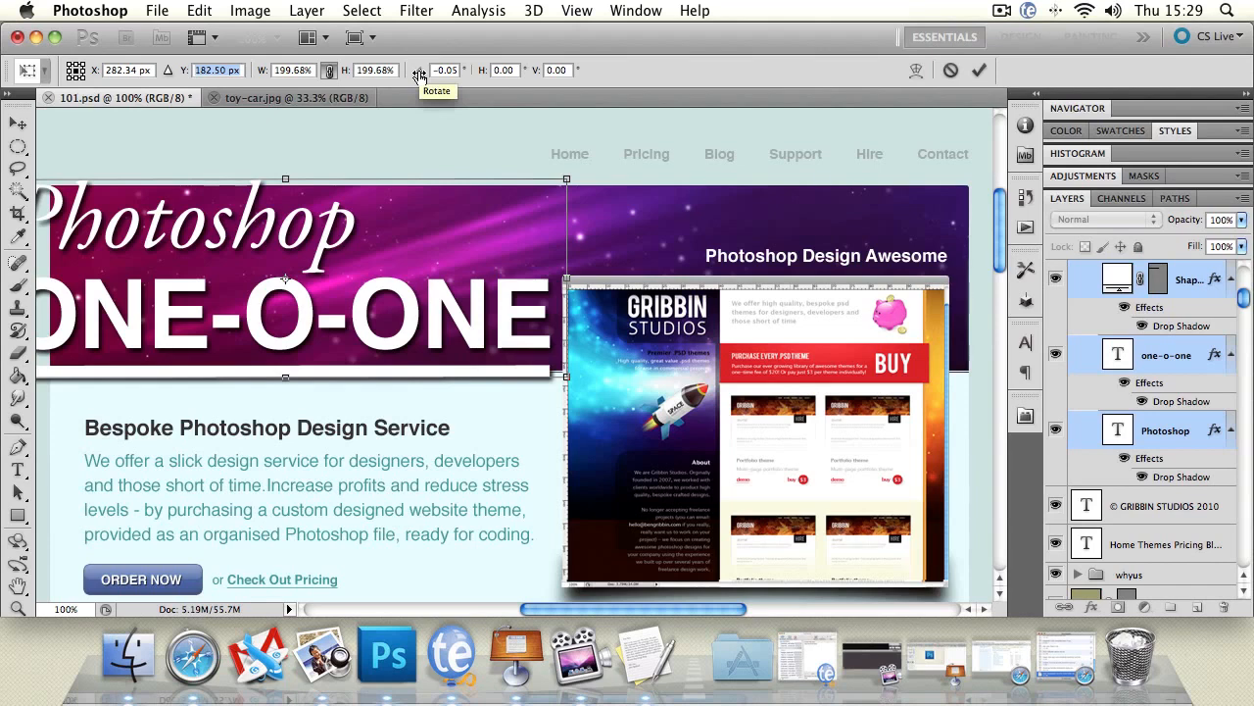
pyautogui.moveTo(419, 75); pyautogui.dragTo(500, 91)
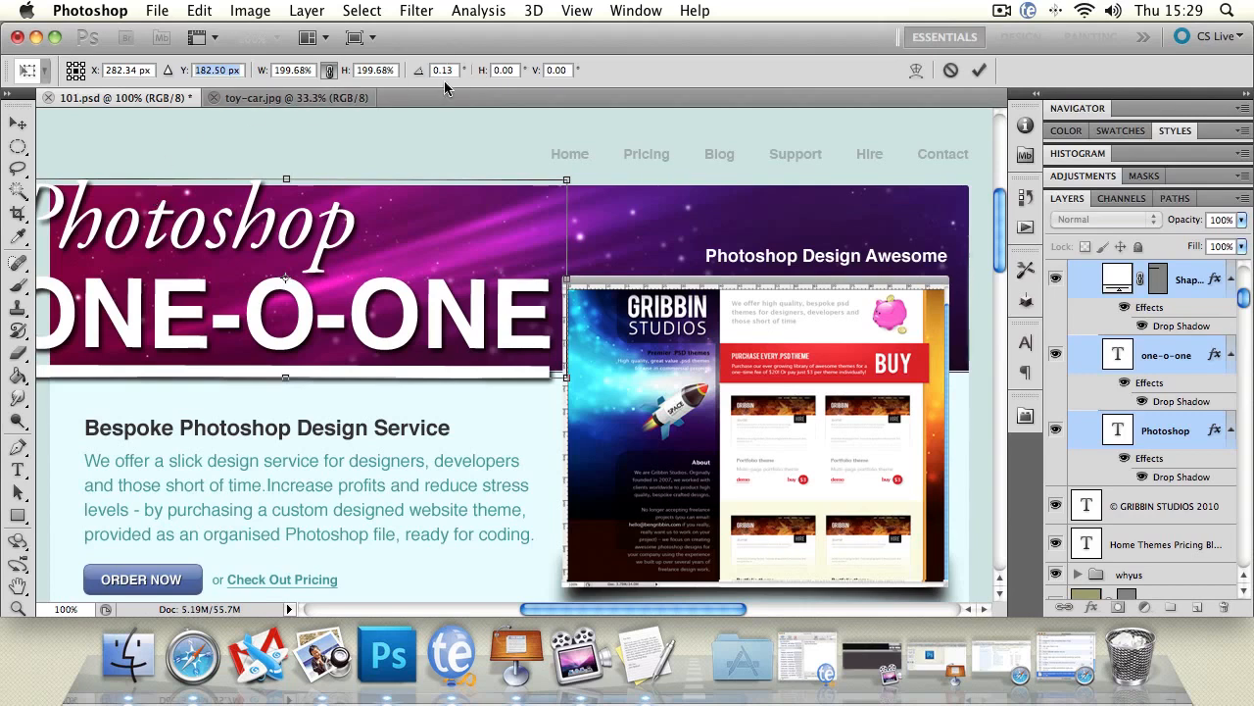
pyautogui.moveTo(484, 70); pyautogui.dragTo(720, 123)
pyautogui.press('v')
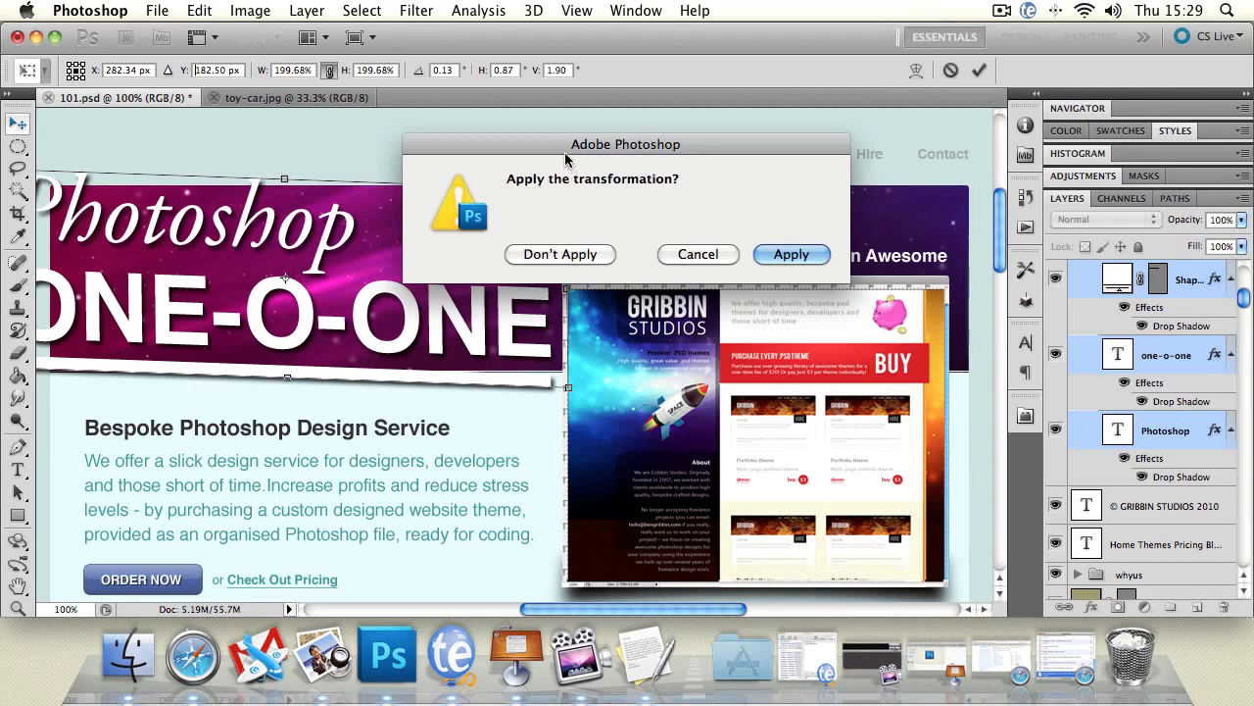
pyautogui.moveTo(535, 152); pyautogui.dragTo(312, 167)
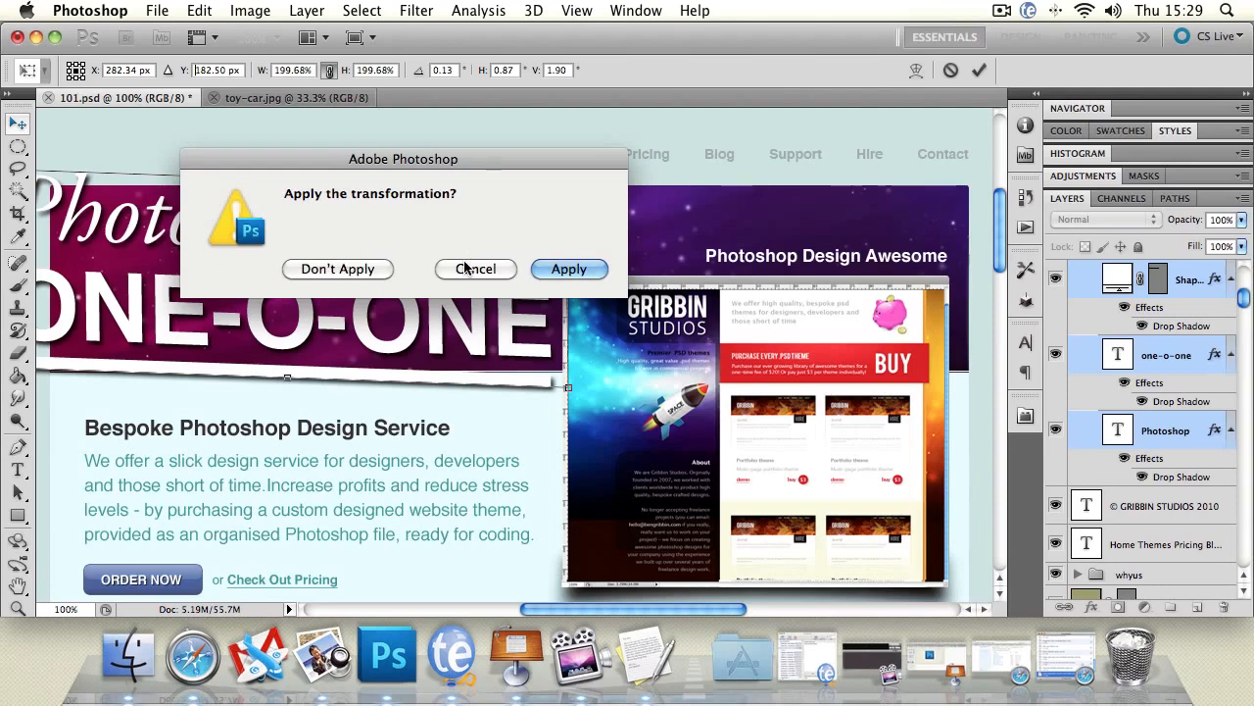
pyautogui.click(579, 273)
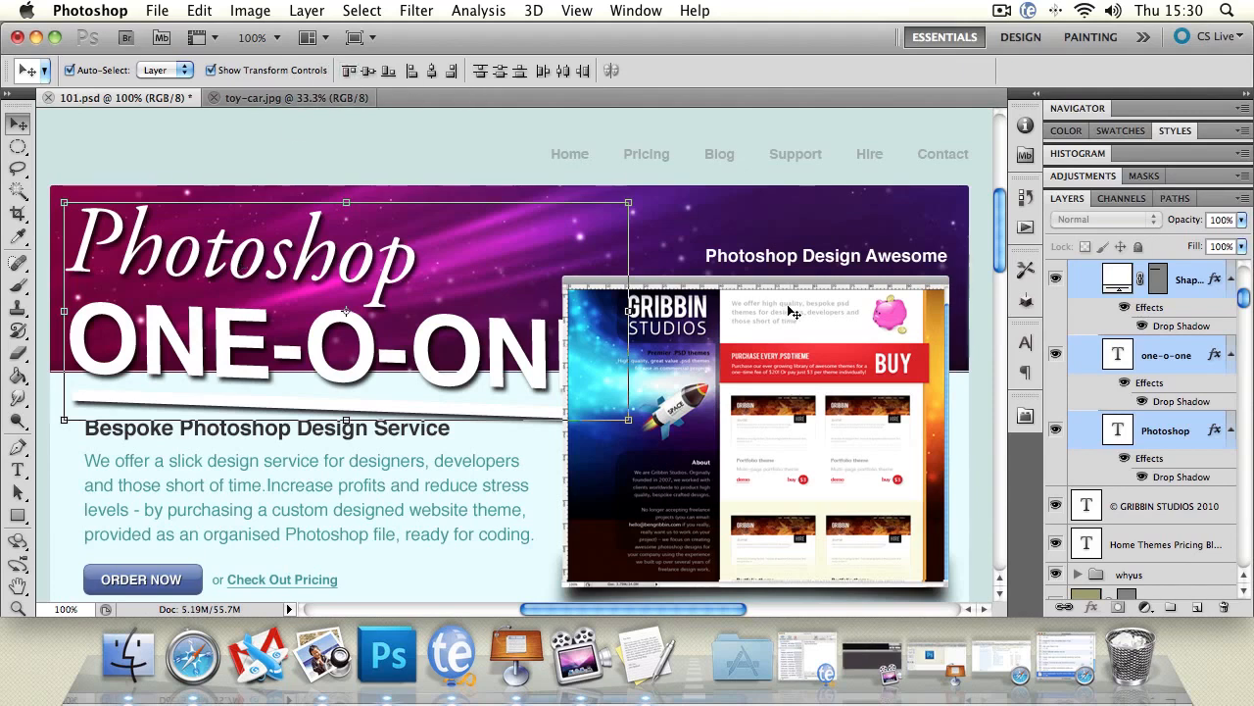
# Select the "Photoshop Design Awesome" text layer above the website screenshot and nudge it vertically.
pyautogui.hotkey('ctrl', 'g')
pyautogui.click(774, 258)
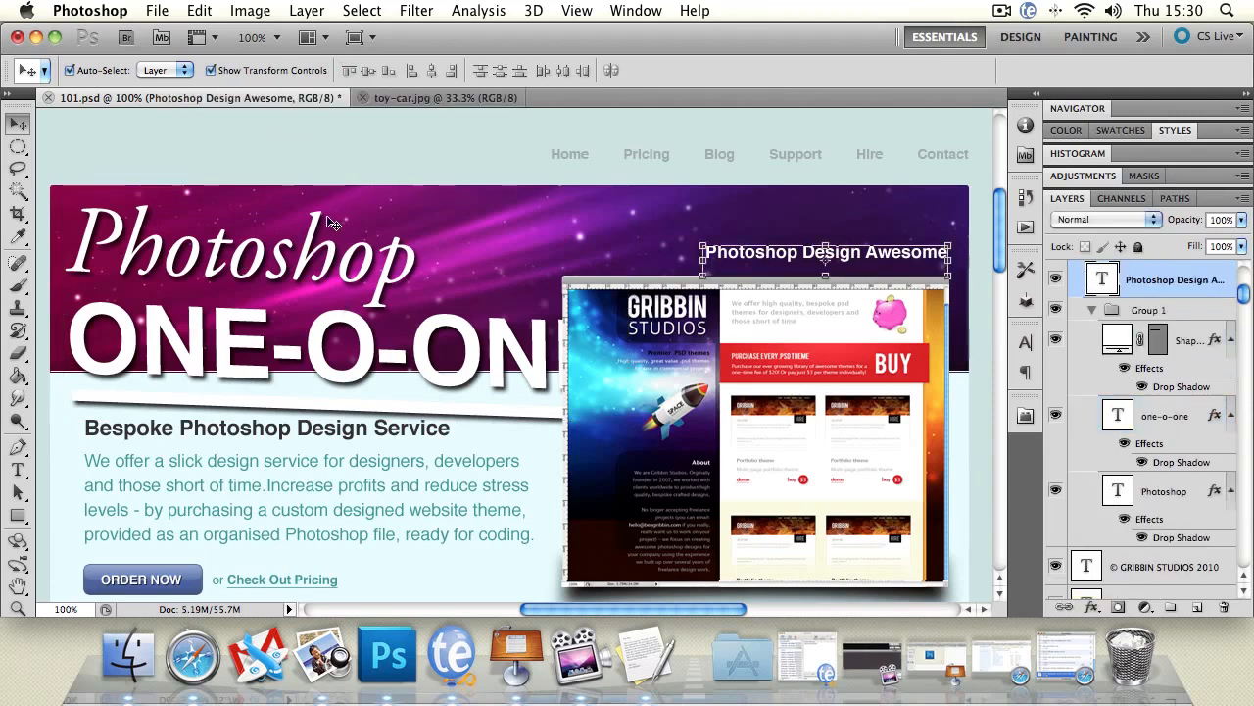
pyautogui.press('Down')
pyautogui.press('Down')
pyautogui.press('Down')
pyautogui.press('Down')
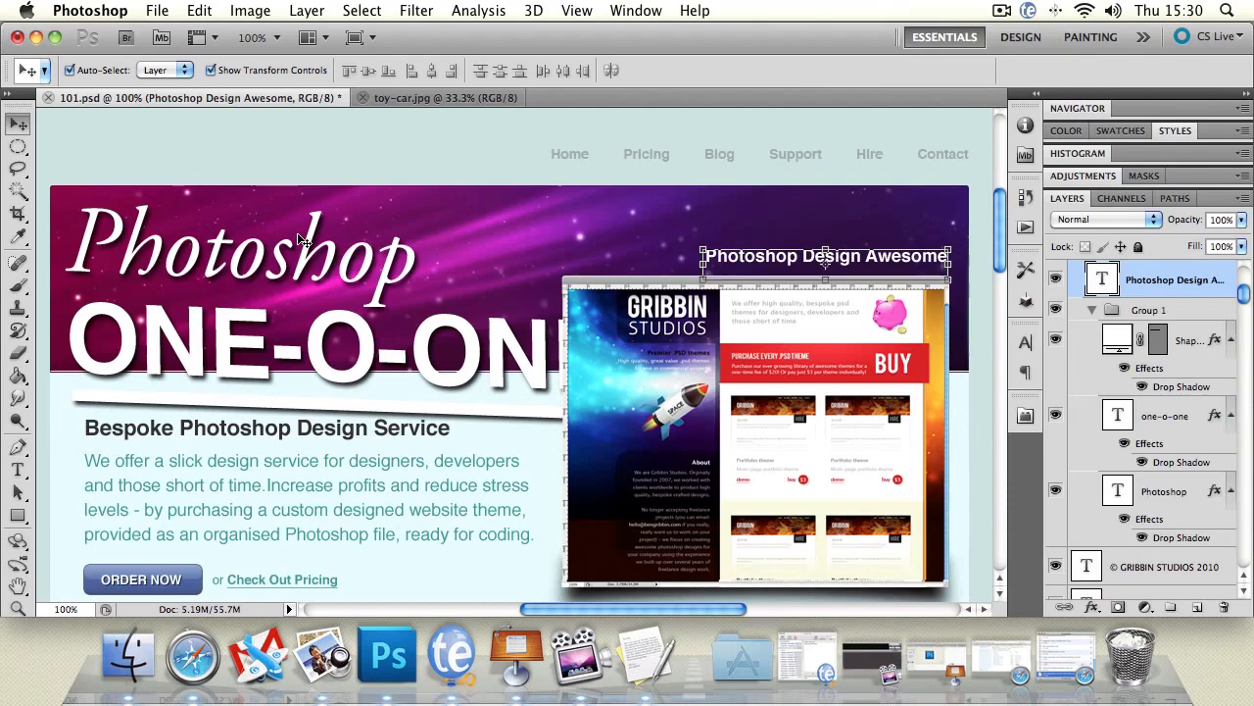
# Undo the text nudge and the title transformation, and drop the title layer selection.
pyautogui.press('super+alt+z')
pyautogui.press('super+alt+z')
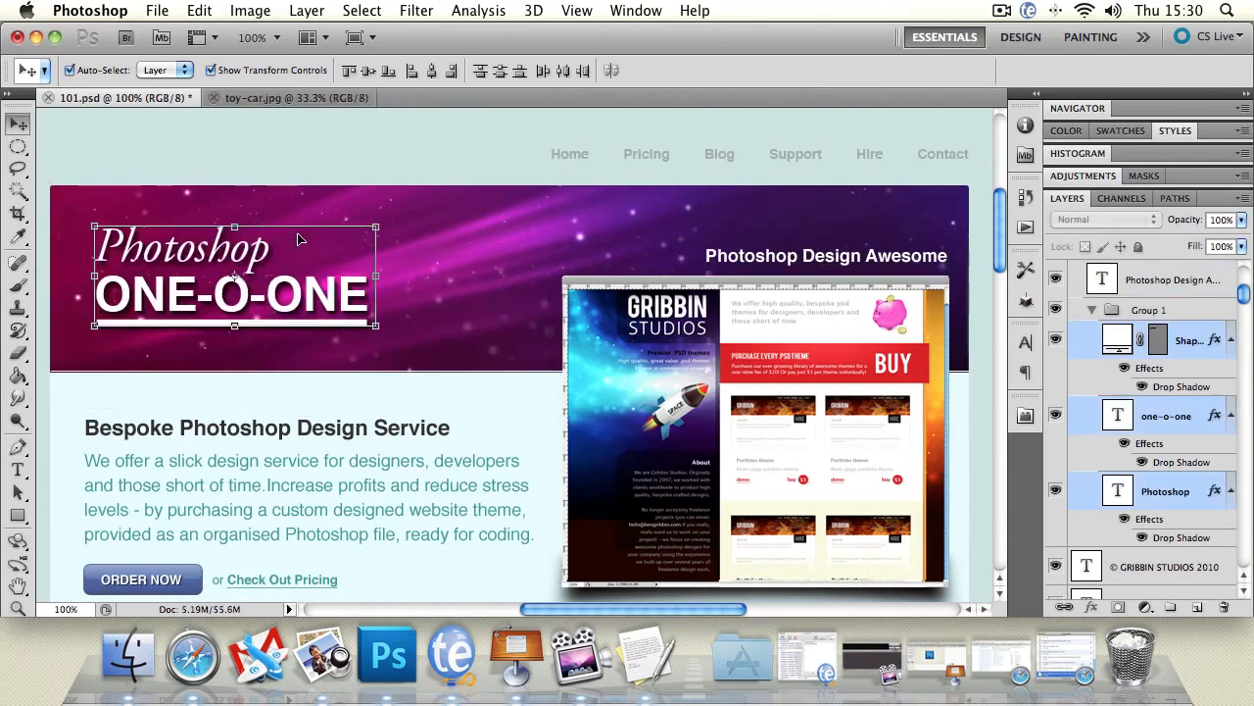
pyautogui.click(232, 153)
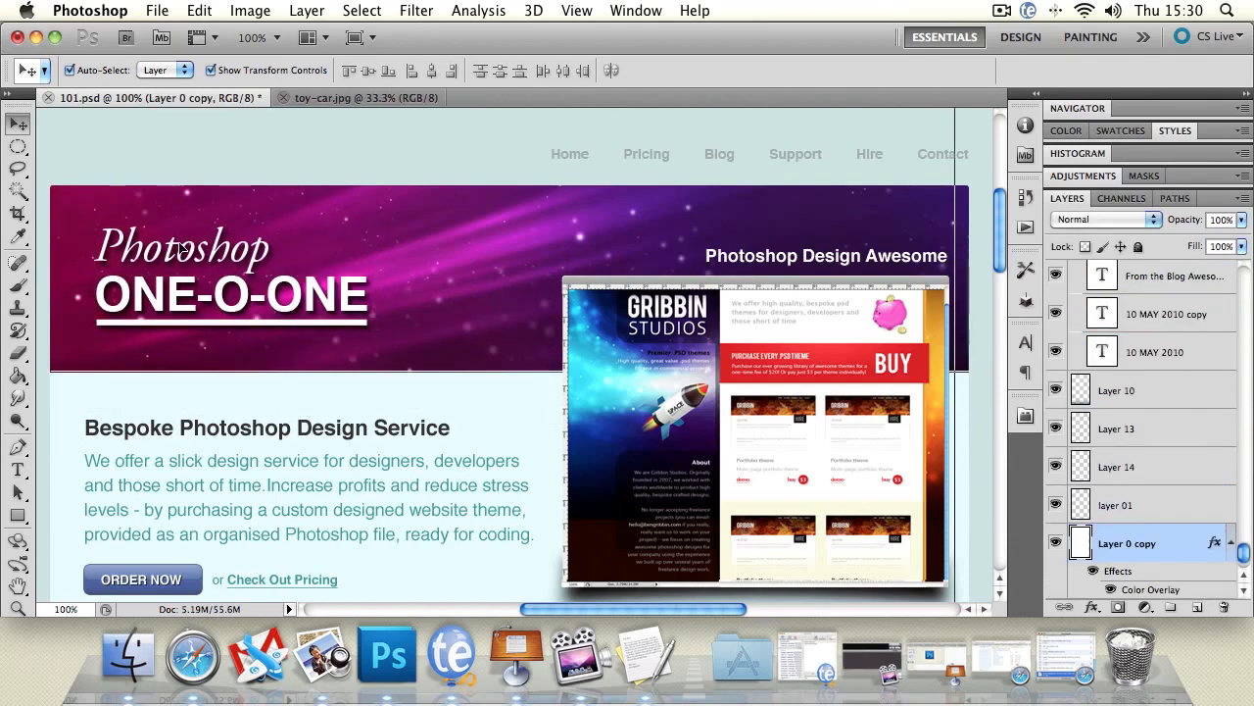
# Shift the "Photoshop" and "ONE-O-ONE" text layers to the right by different amounts so they are out of line with the underline.
pyautogui.moveTo(180, 244); pyautogui.dragTo(225, 246)
pyautogui.moveTo(110, 294); pyautogui.dragTo(126, 294)
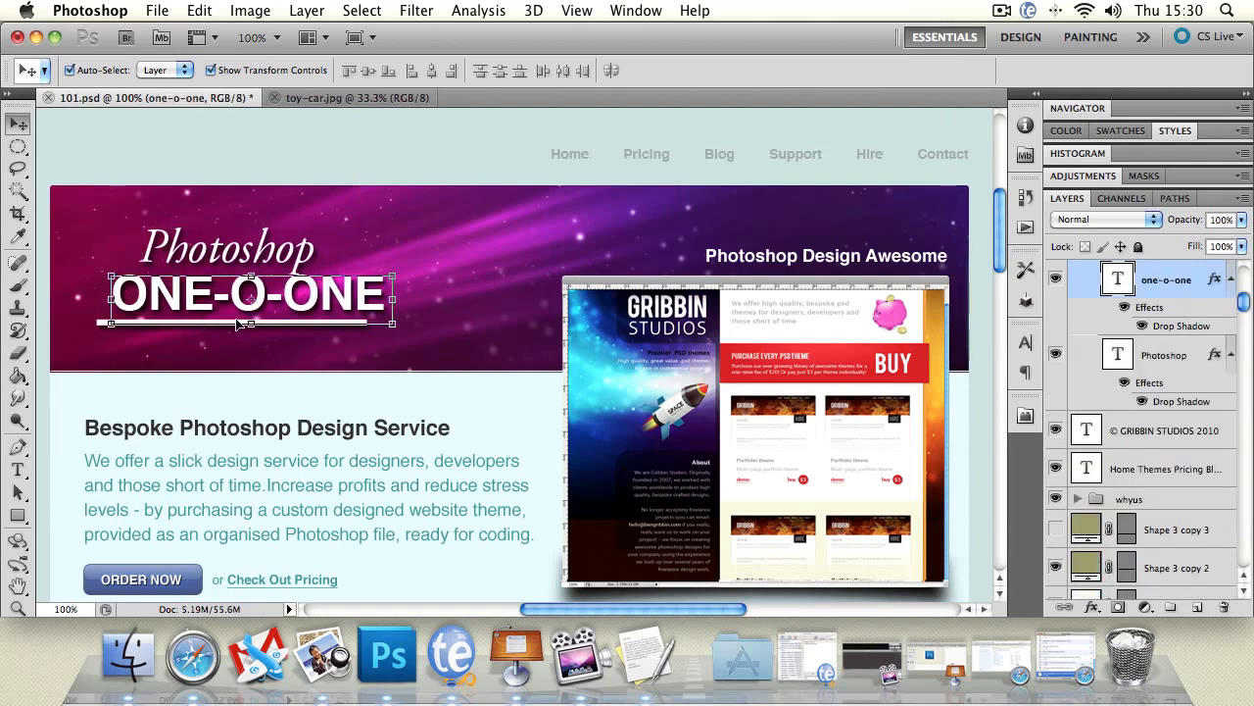
pyautogui.click(363, 153)
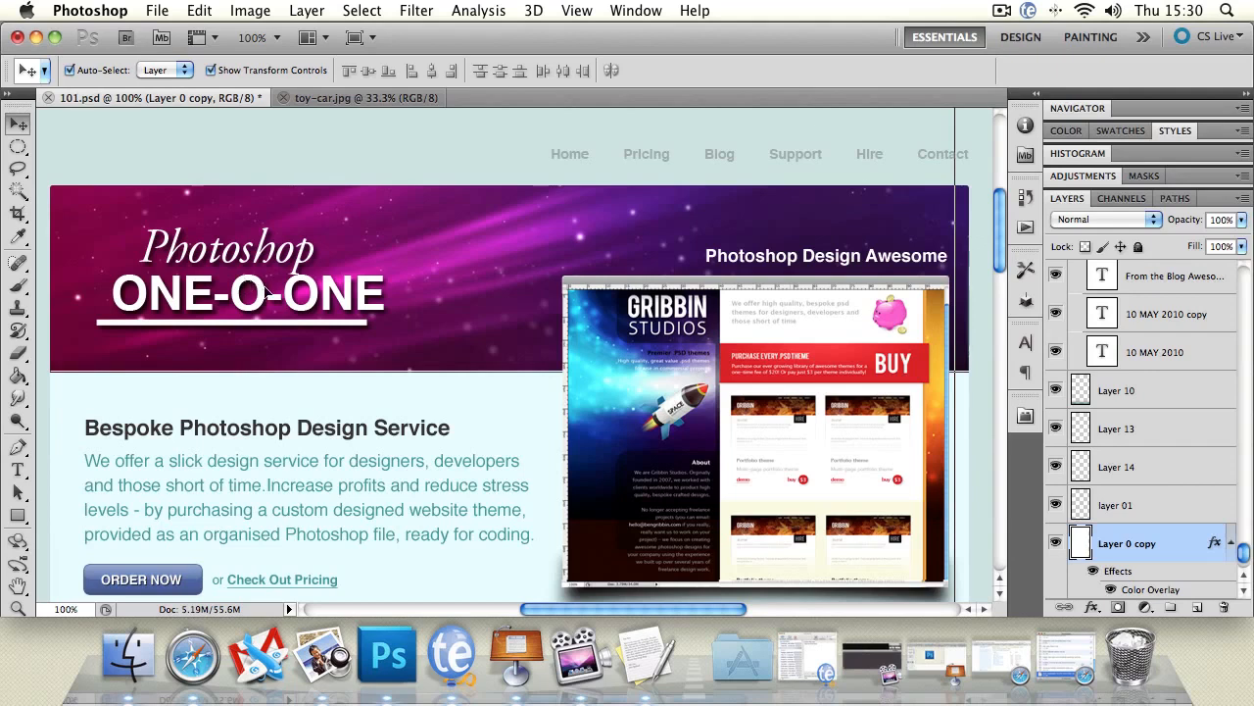
# Select the underline, "ONE-O-ONE" and "Photoshop" layers together and align them by vertical centers and left edges.
pyautogui.click(283, 325)
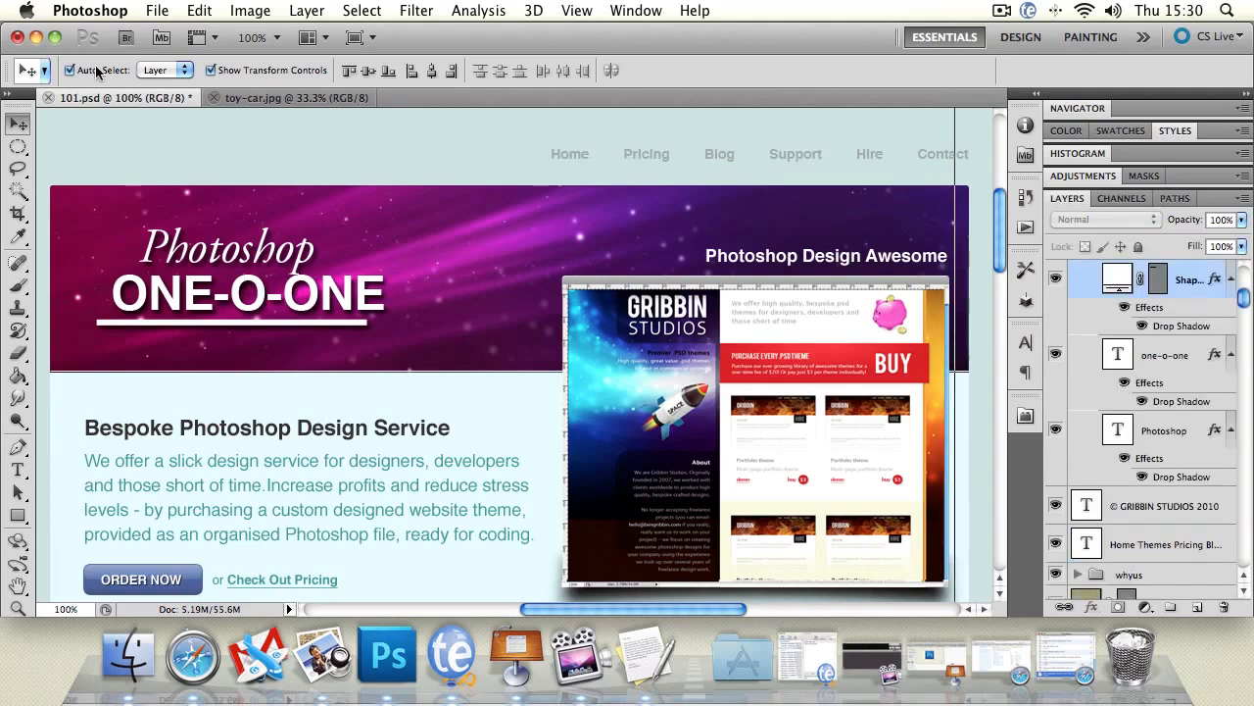
pyautogui.click(196, 253)
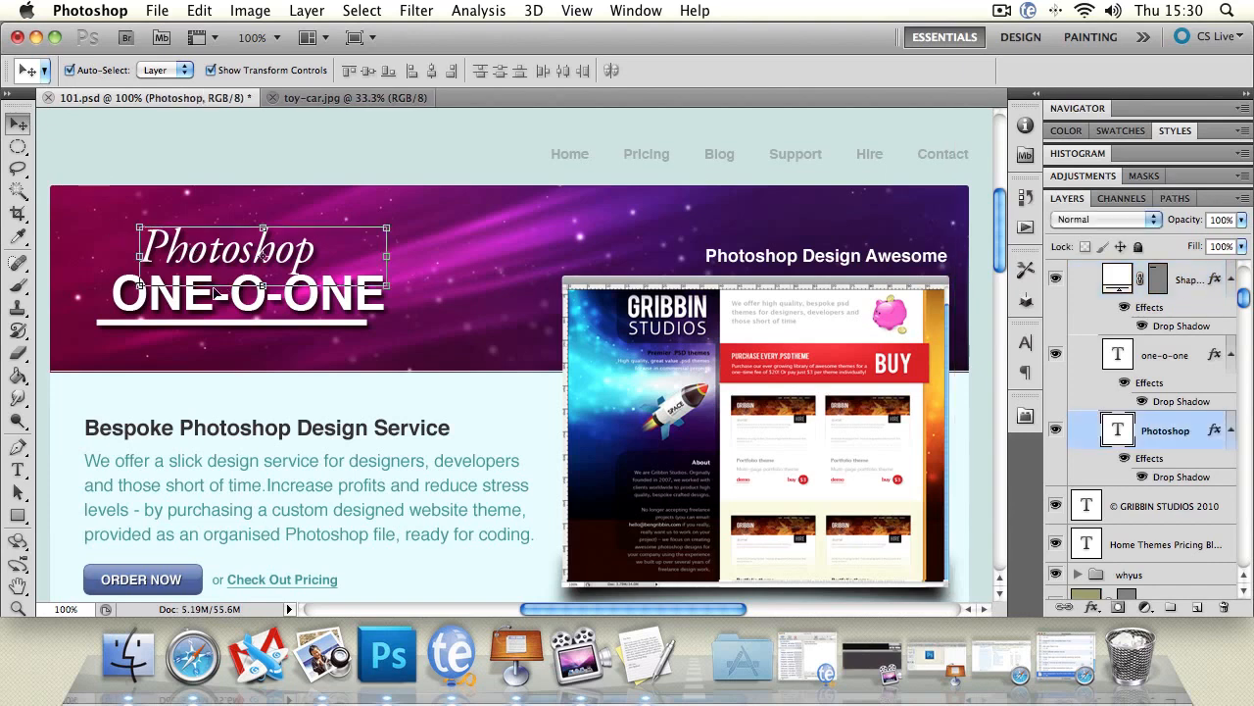
pyautogui.keyDown('shift'); pyautogui.click(125, 325); pyautogui.keyUp('shift')
pyautogui.keyDown('shift'); pyautogui.click(140, 287); pyautogui.keyUp('shift')
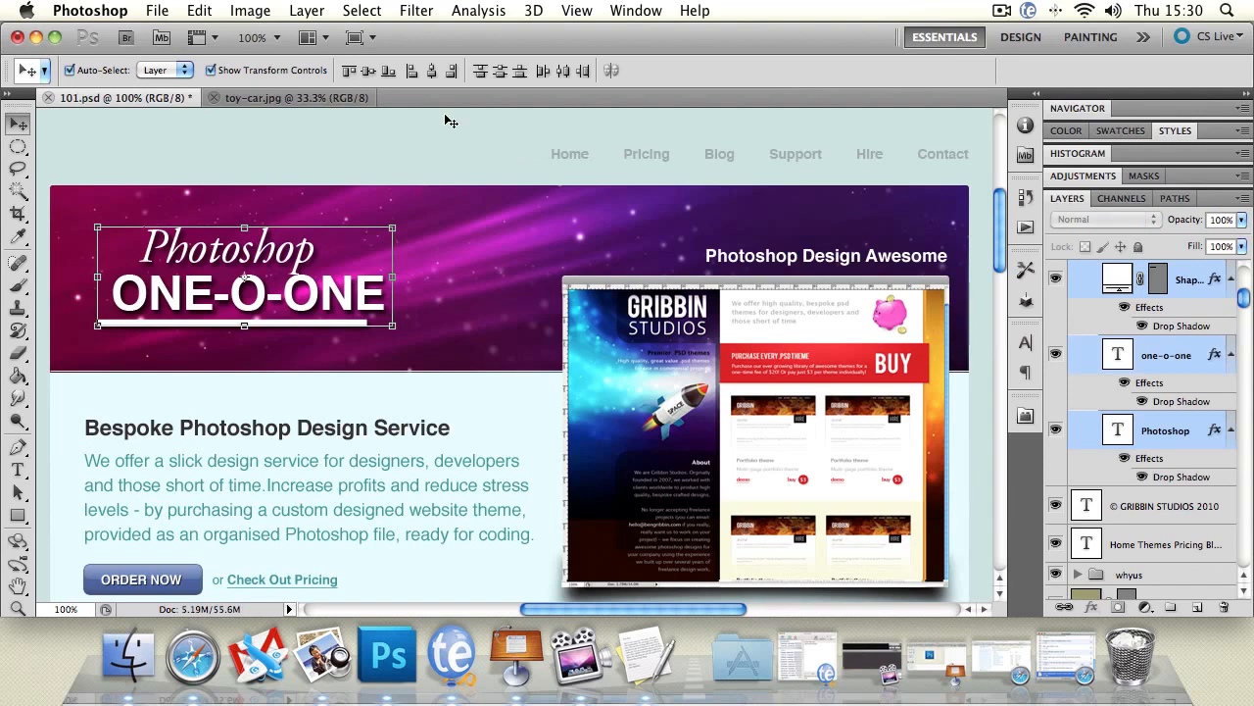
pyautogui.click(360, 74)
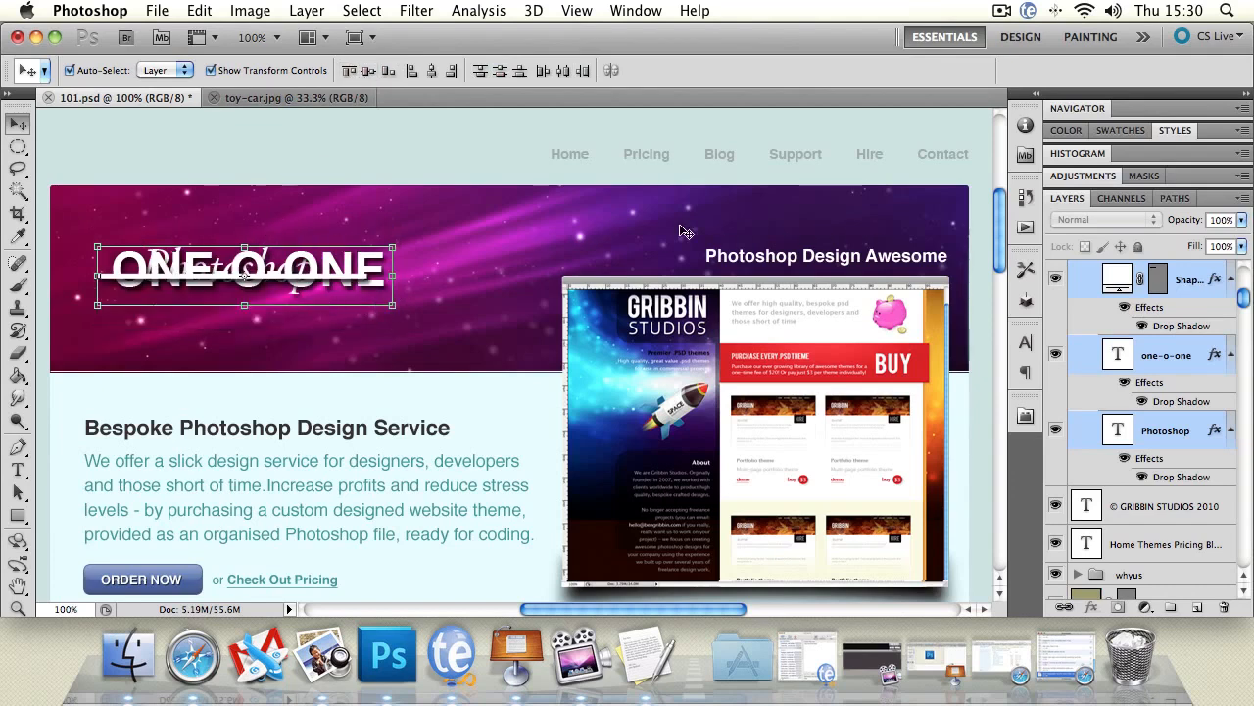
pyautogui.click(413, 73)
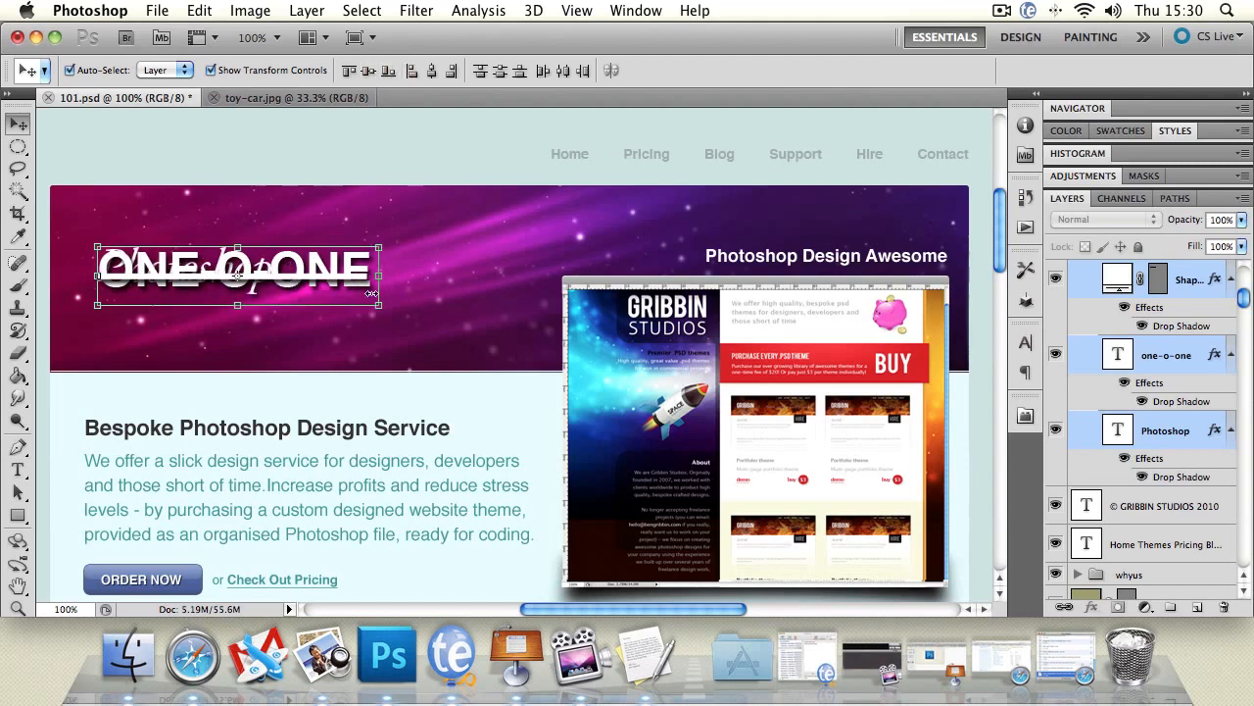
# Align the three title layers by horizontal centers, distribute them by bottom edges, horizontal centers and right edges, and align their top edges.
pyautogui.click(432, 73)
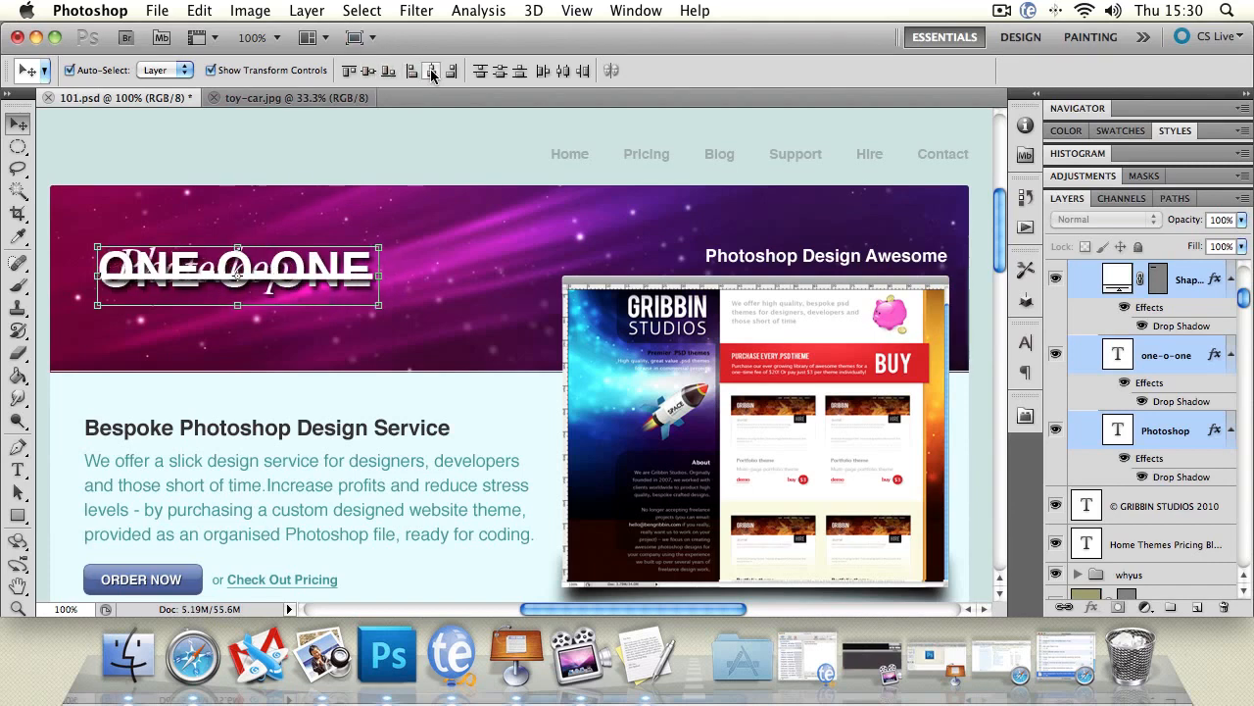
pyautogui.click(521, 75)
pyautogui.click(566, 75)
pyautogui.click(583, 76)
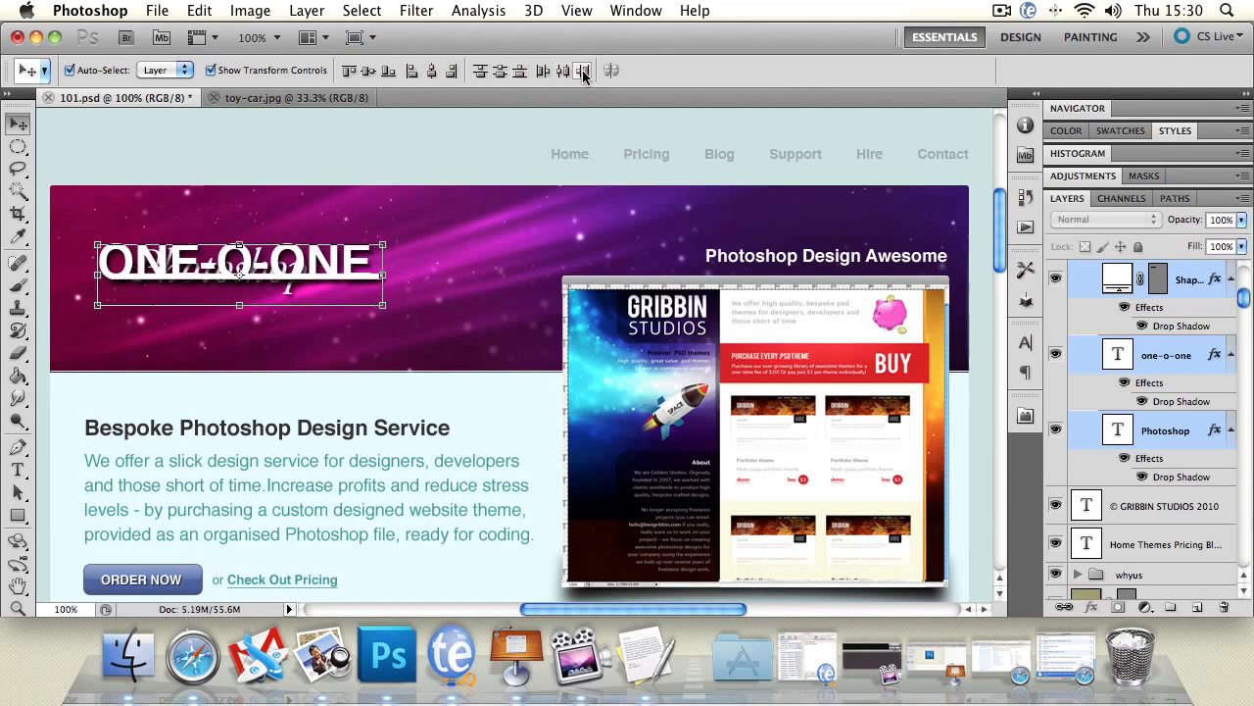
pyautogui.click(350, 73)
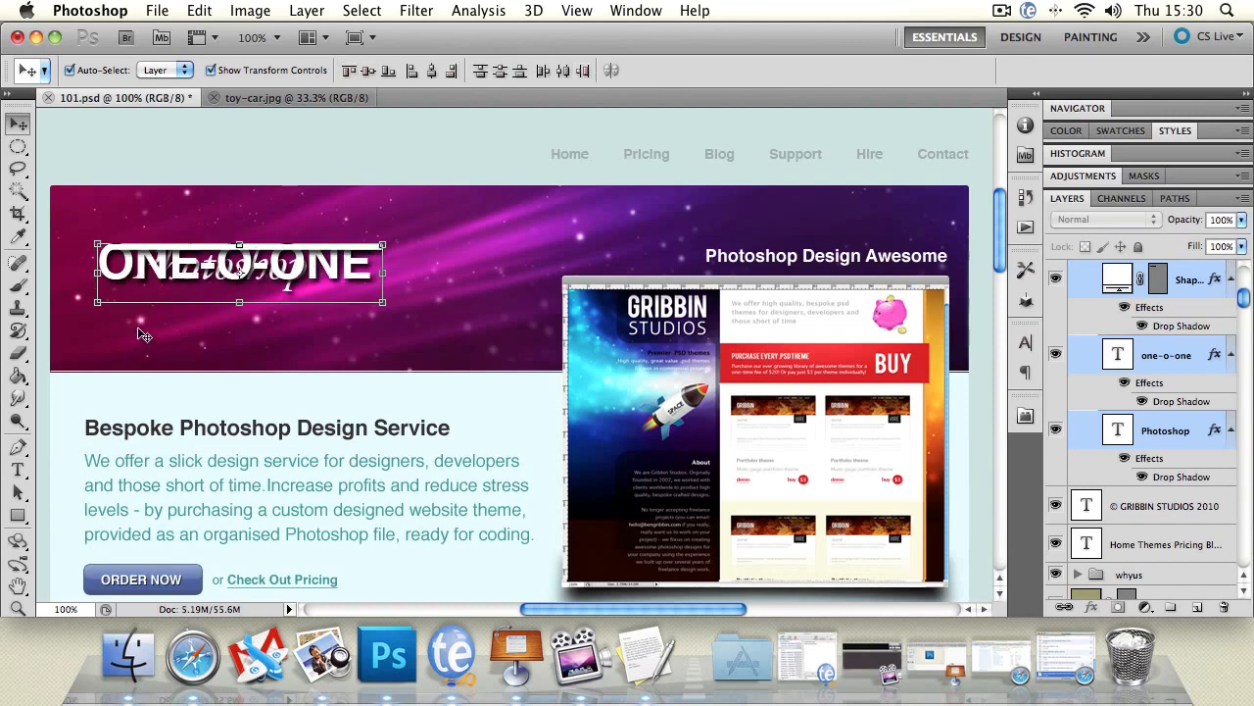
# Separate the overlapping title layers by moving the underline lowest, "ONE-O-ONE" just above it and "Photoshop" over both.
pyautogui.moveTo(185, 247)
pyautogui.mouseDown()
pyautogui.moveTo(185, 259)
pyautogui.moveTo(184, 241)
pyautogui.mouseUp()
pyautogui.click(317, 171)
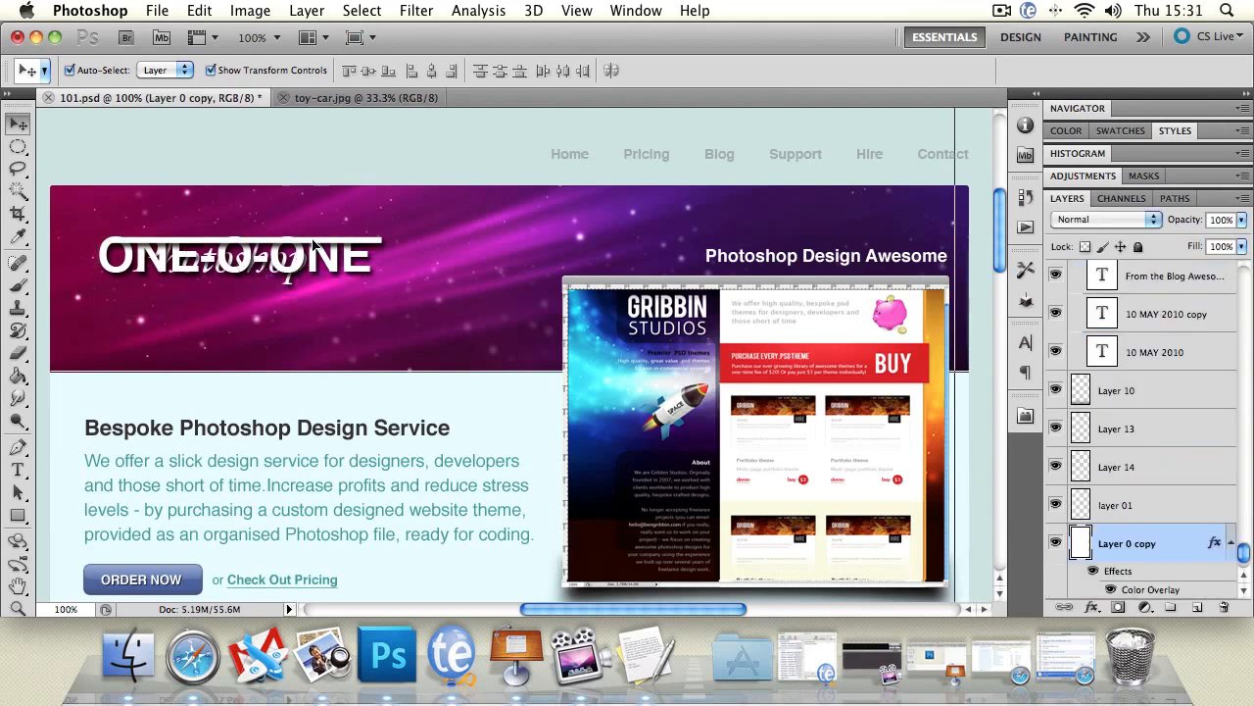
pyautogui.moveTo(317, 245); pyautogui.dragTo(310, 338)
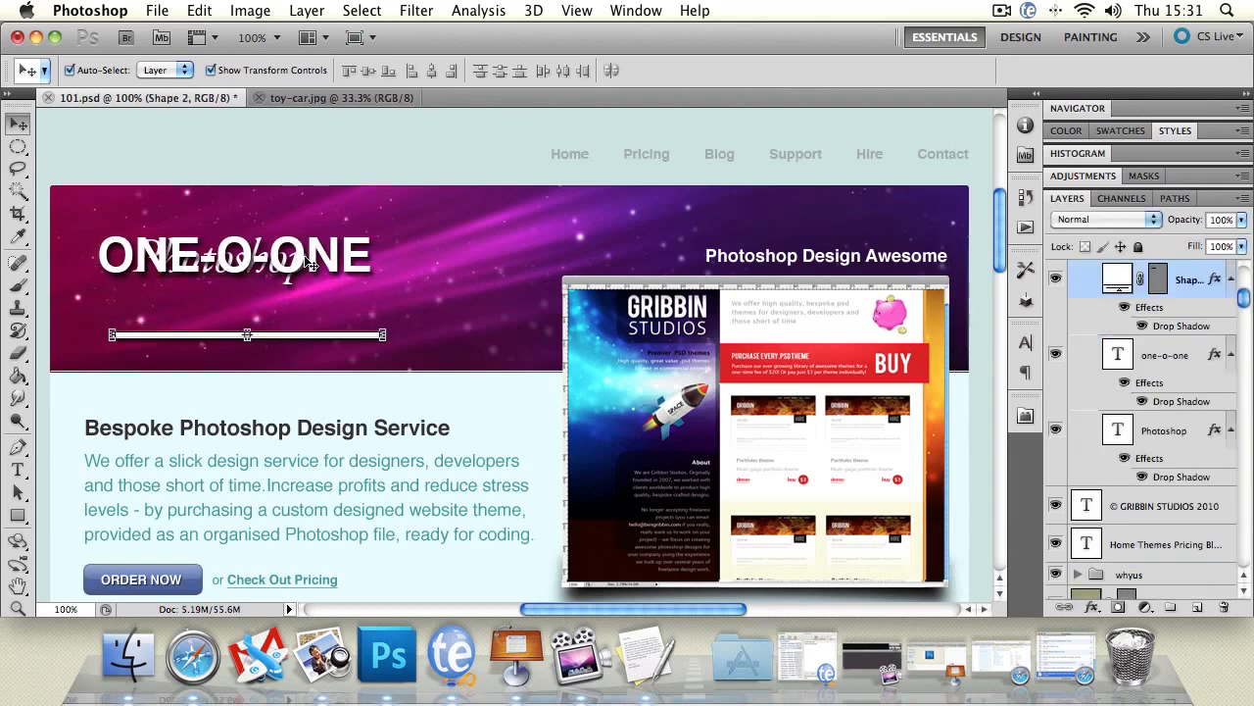
pyautogui.moveTo(314, 255); pyautogui.dragTo(312, 308)
pyautogui.moveTo(270, 253); pyautogui.dragTo(269, 258)
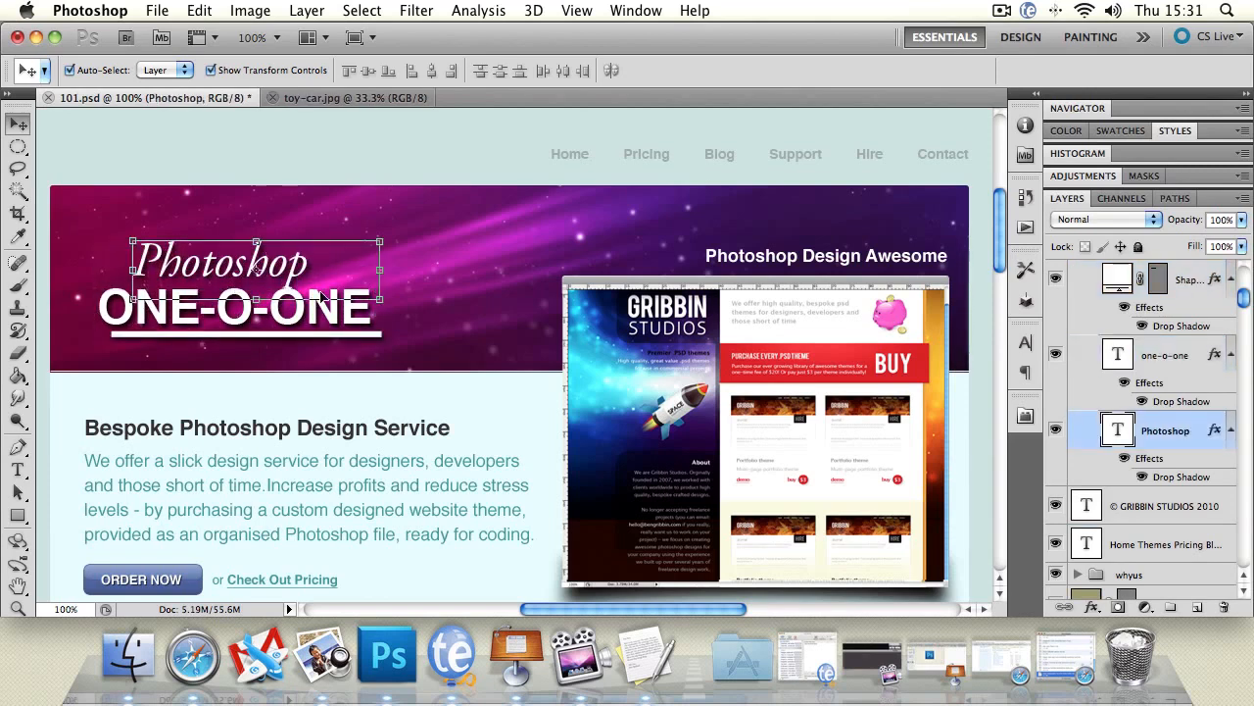
# Select the underline, "Photoshop" and "ONE-O-ONE" layers, align their left edges, and drop the selection.
pyautogui.keyDown('shift'); pyautogui.click(355, 338); pyautogui.keyUp('shift')
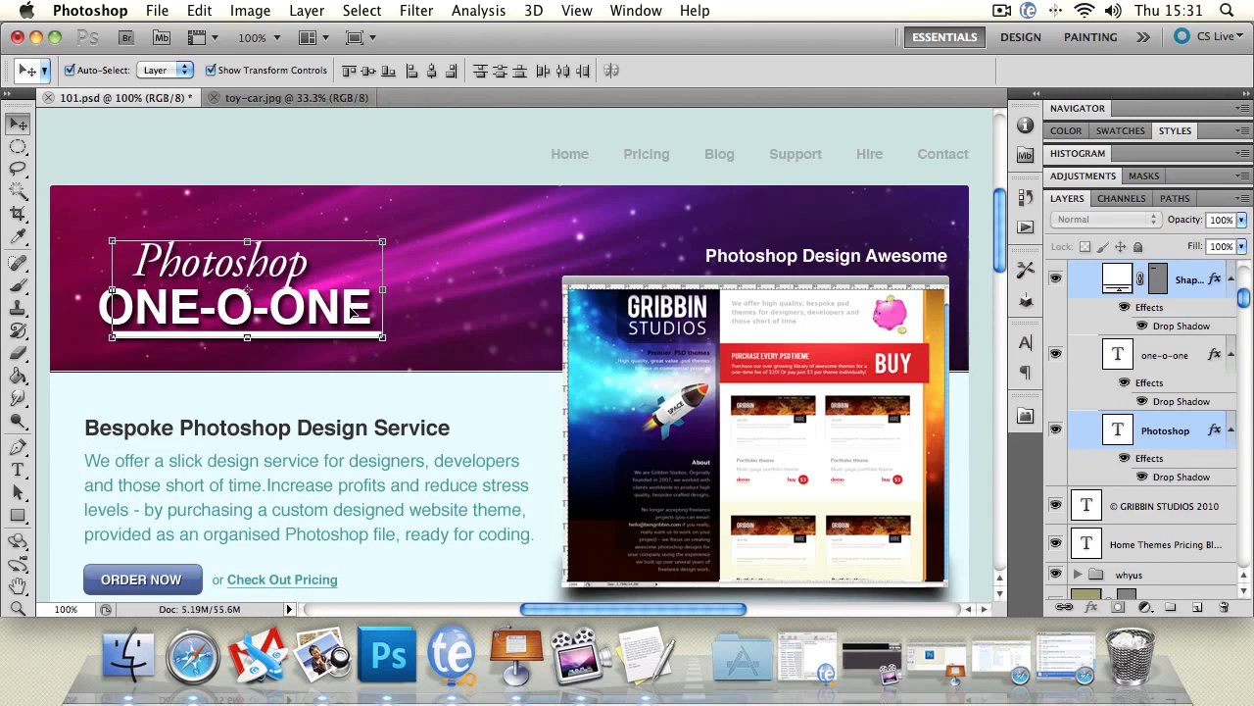
pyautogui.keyDown('shift'); pyautogui.click(354, 314); pyautogui.keyUp('shift')
pyautogui.click(411, 71)
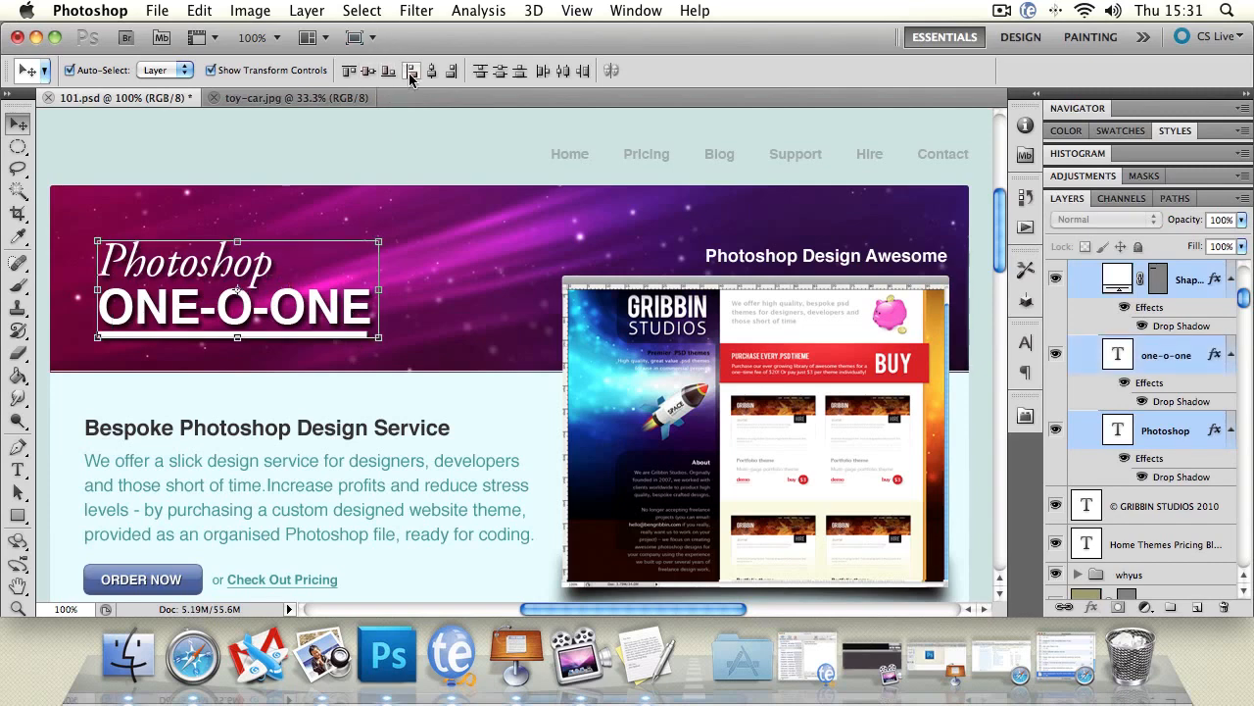
pyautogui.click(90, 316)
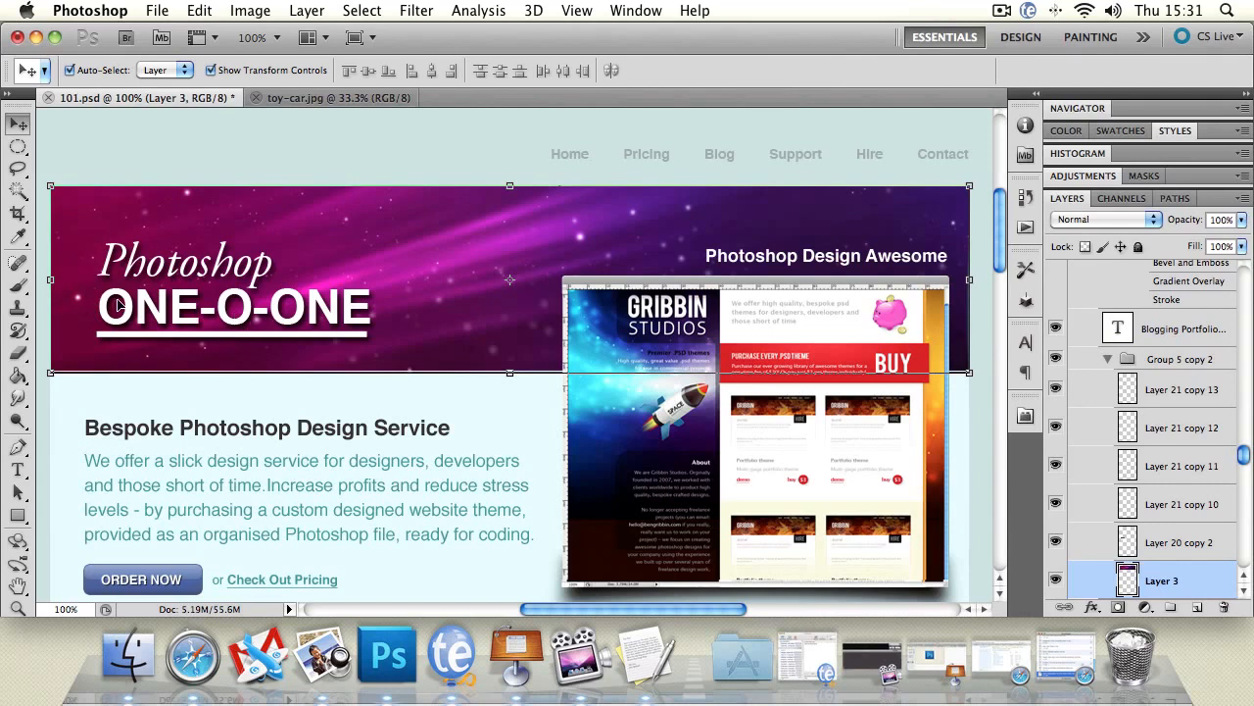
pyautogui.click(318, 159)
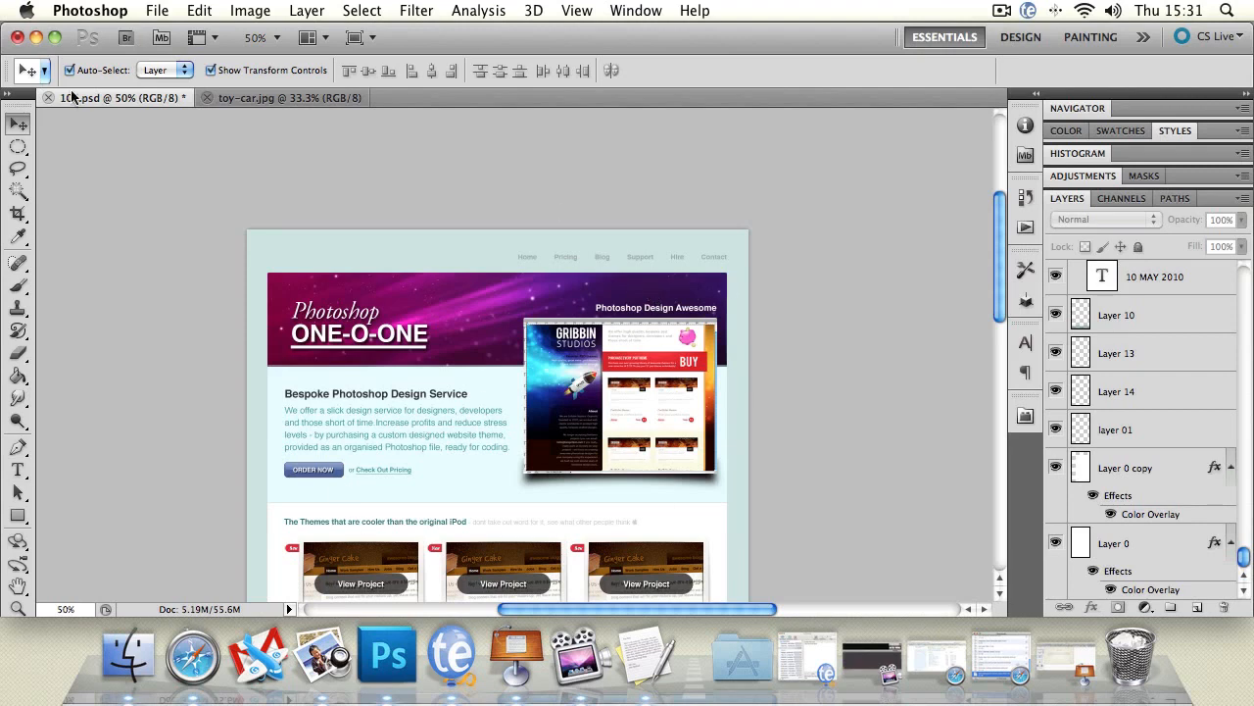
# Try selecting several layers at once with a marquee across the upper page, and clear the selection.
pyautogui.moveTo(255, 231); pyautogui.dragTo(795, 486)
pyautogui.click(129, 163)
pyautogui.moveTo(250, 228); pyautogui.dragTo(857, 506)
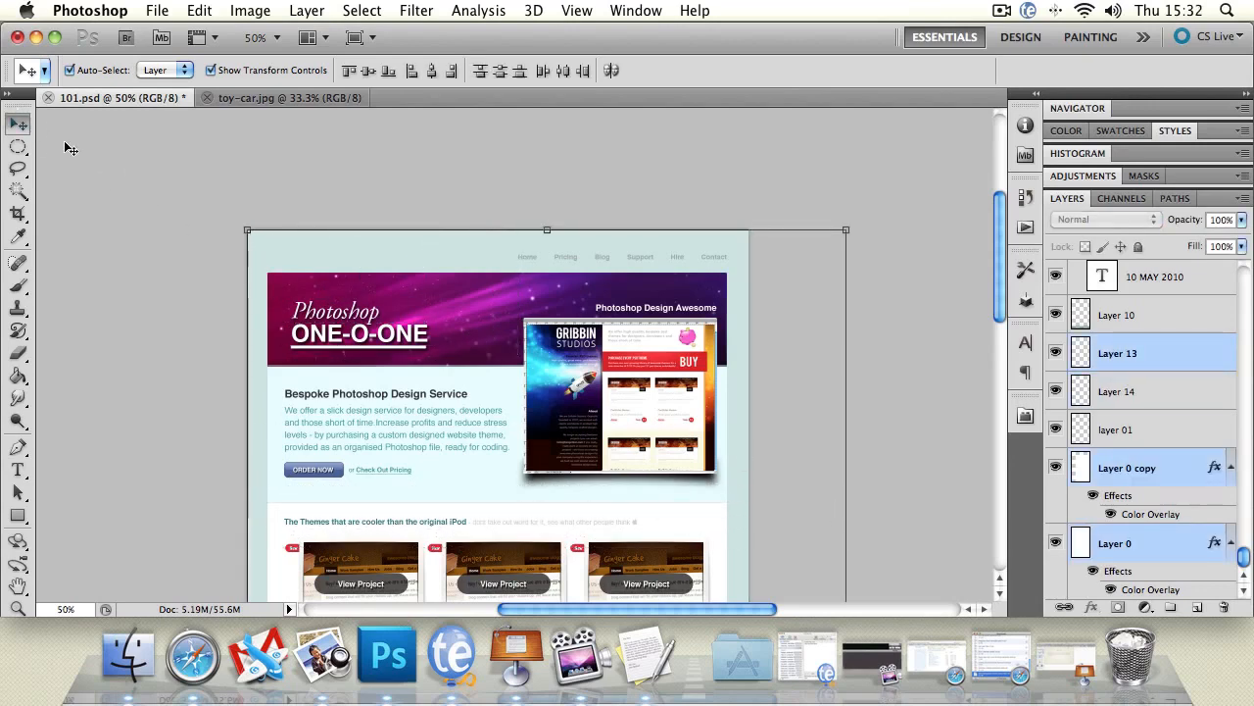
pyautogui.click(194, 202)
pyautogui.moveTo(153, 149); pyautogui.dragTo(921, 512)
pyautogui.click(931, 318)
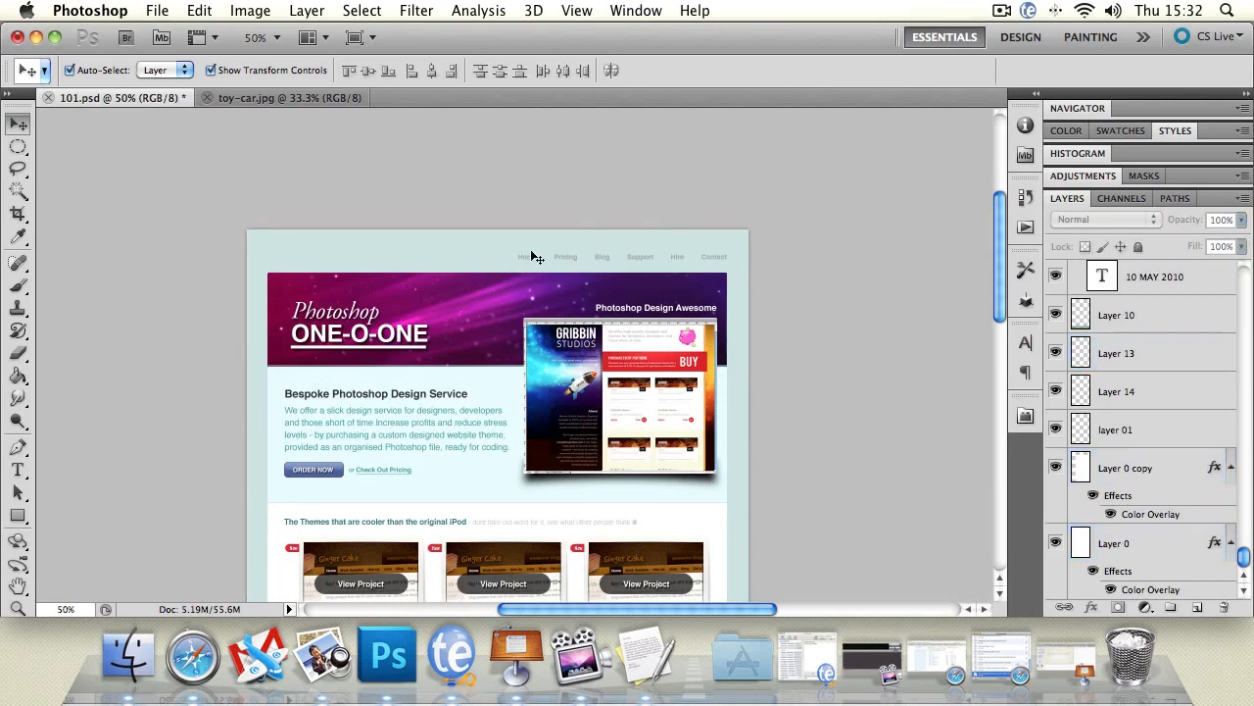
# Select the "Photoshop" title text on the canvas, shift it slightly, and clear the selection.
pyautogui.click(1153, 428)
pyautogui.moveTo(382, 320)
pyautogui.mouseDown()
pyautogui.moveTo(529, 410)
pyautogui.moveTo(380, 316)
pyautogui.mouseUp()
pyautogui.moveTo(1242, 308); pyautogui.dragTo(1241, 240)
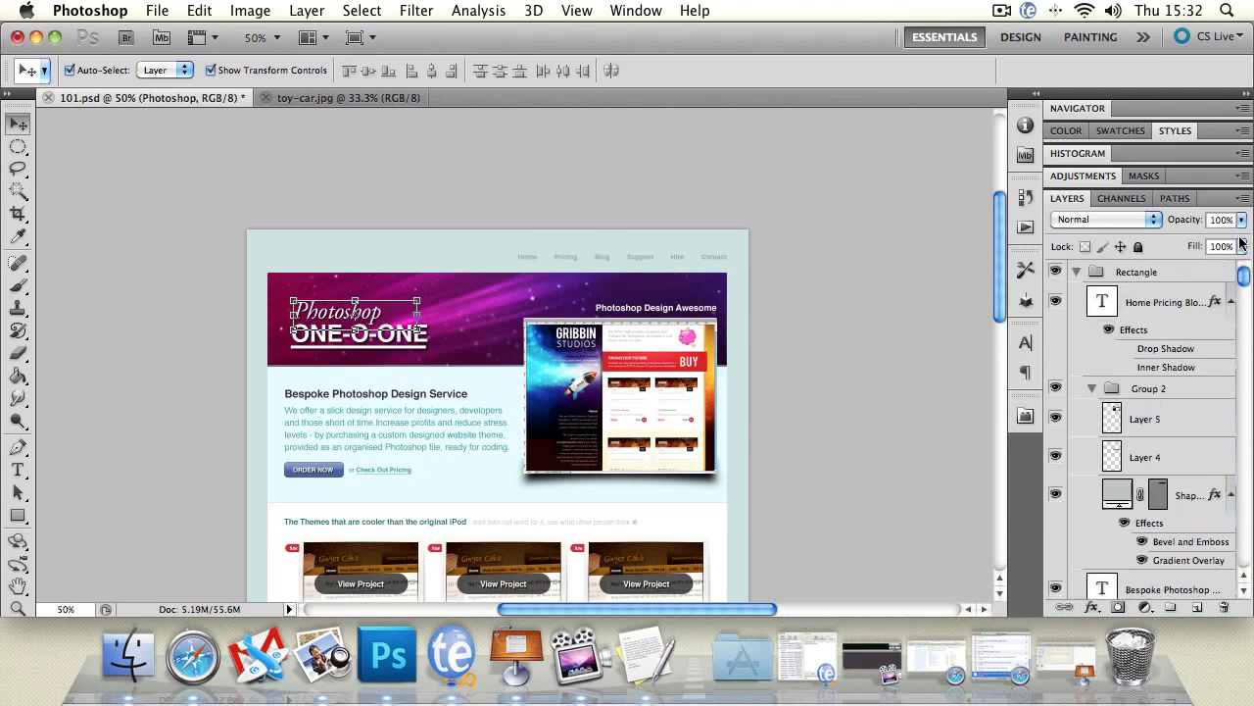
pyautogui.click(1155, 278)
pyautogui.click(187, 177)
# Select the layers across the whole page with one marquee, try moving them together, and undo the move.
pyautogui.moveTo(186, 175); pyautogui.dragTo(804, 358)
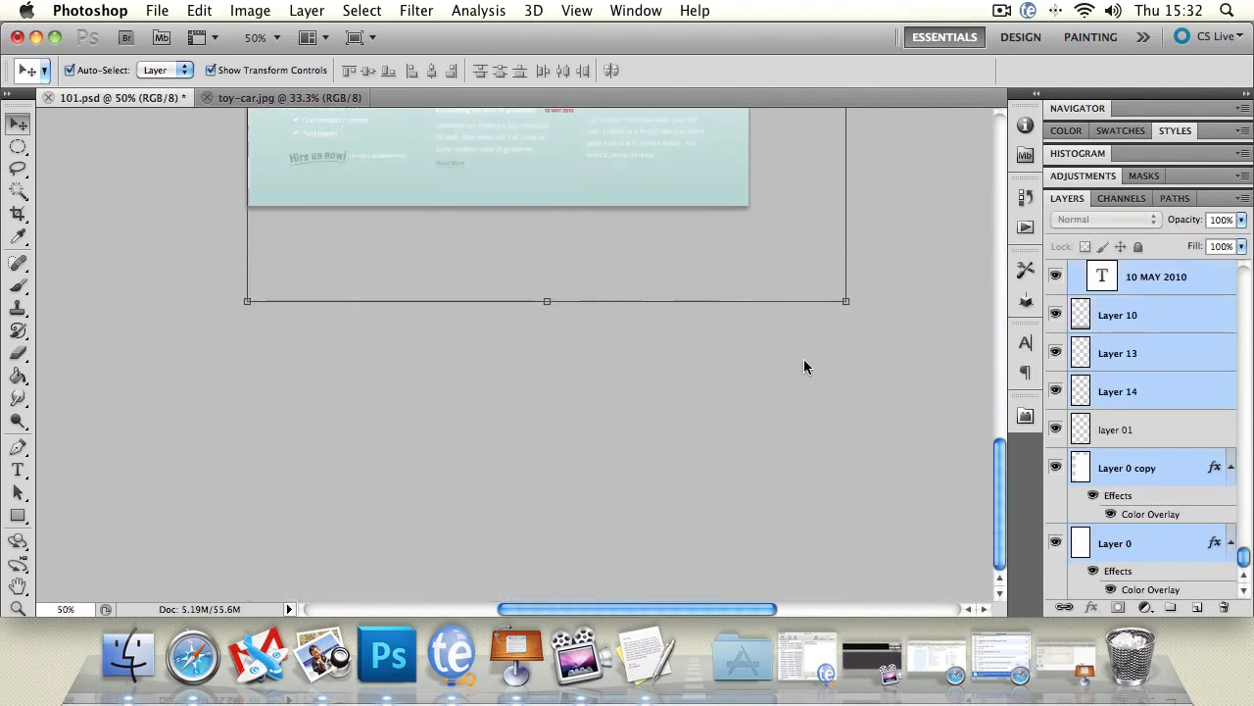
pyautogui.click(18, 585)
pyautogui.scroll(15, 162, 296)
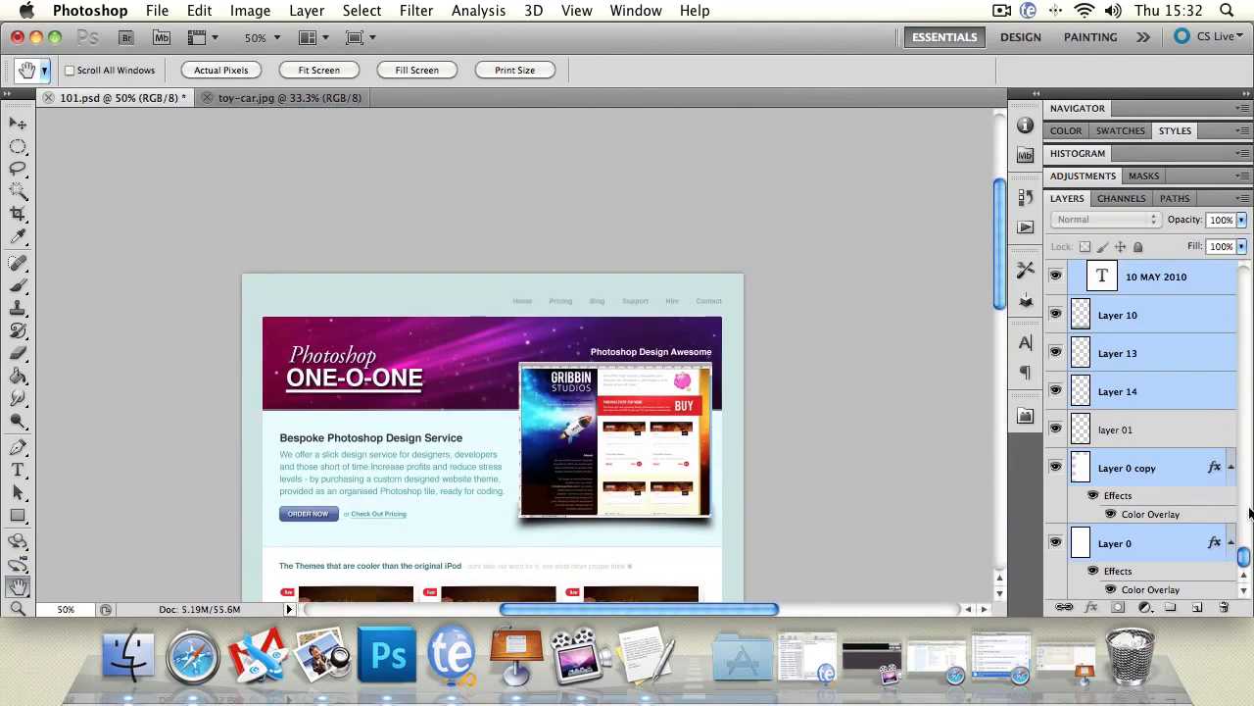
pyautogui.moveTo(1247, 559); pyautogui.dragTo(1245, 270)
pyautogui.click(20, 121)
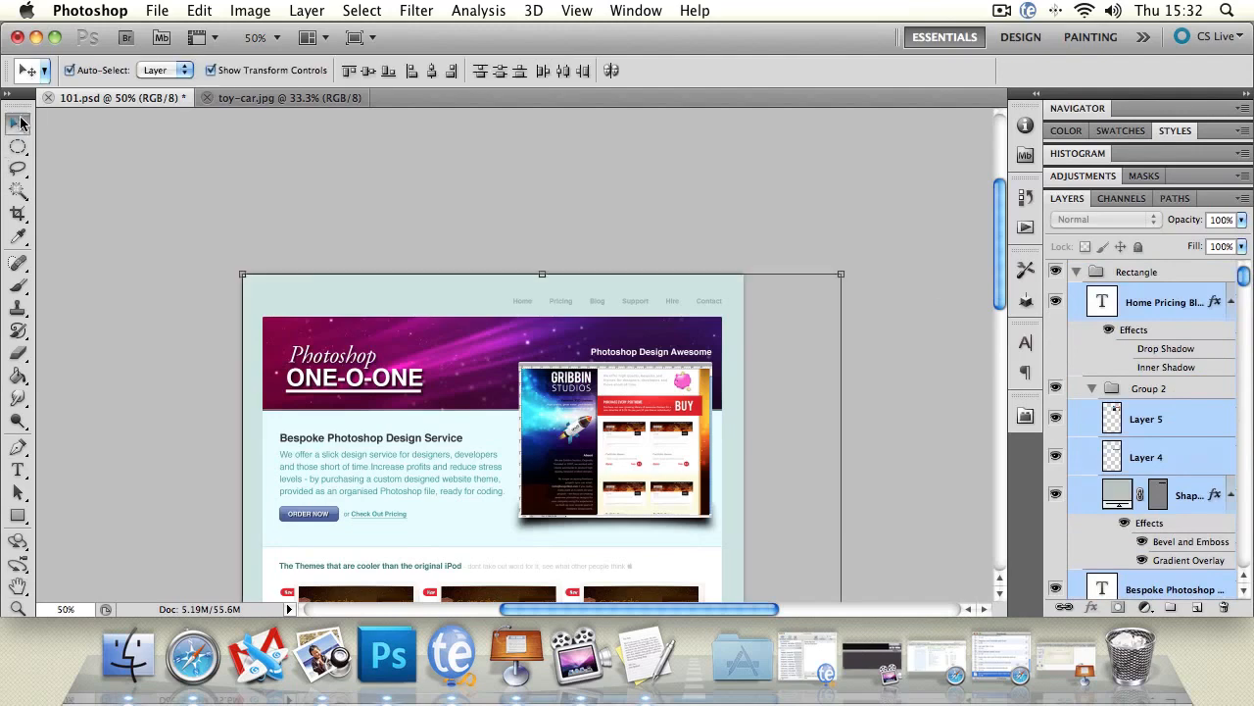
pyautogui.moveTo(373, 312); pyautogui.dragTo(369, 354)
pyautogui.press('super+z')
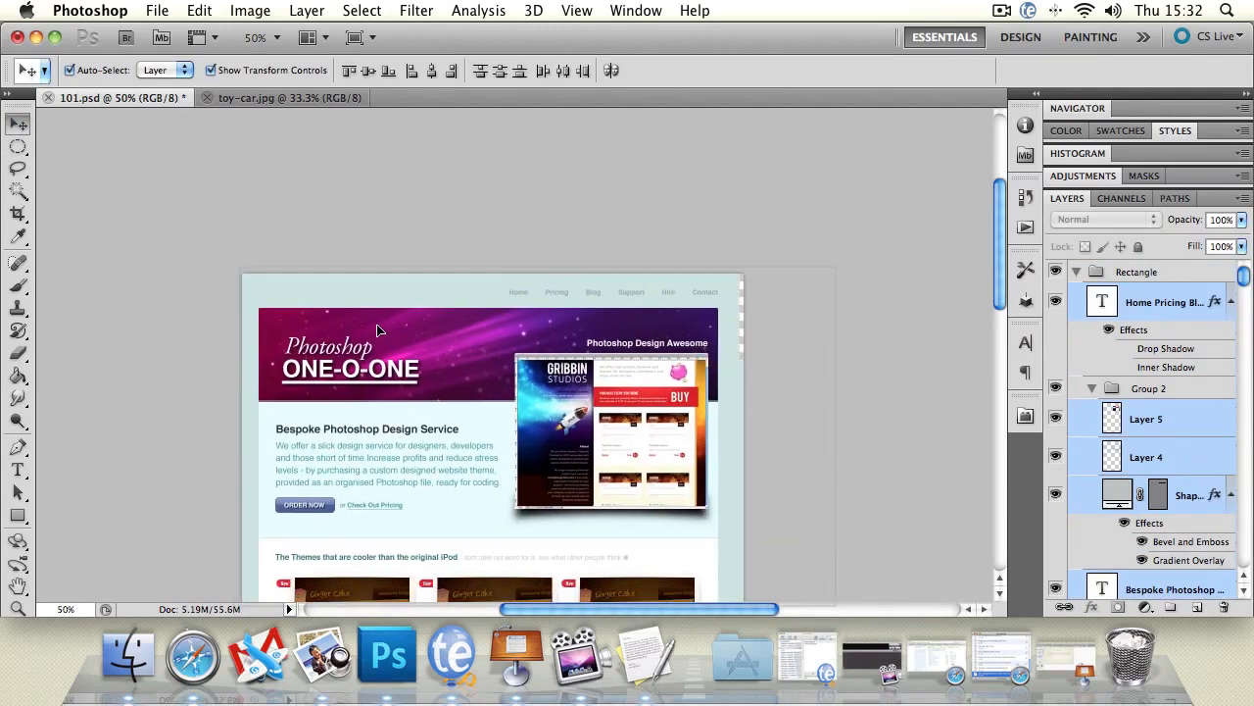
# Switch to the toy-car.jpg document and try to move its locked Background layer with the Move tool.
pyautogui.click(287, 99)
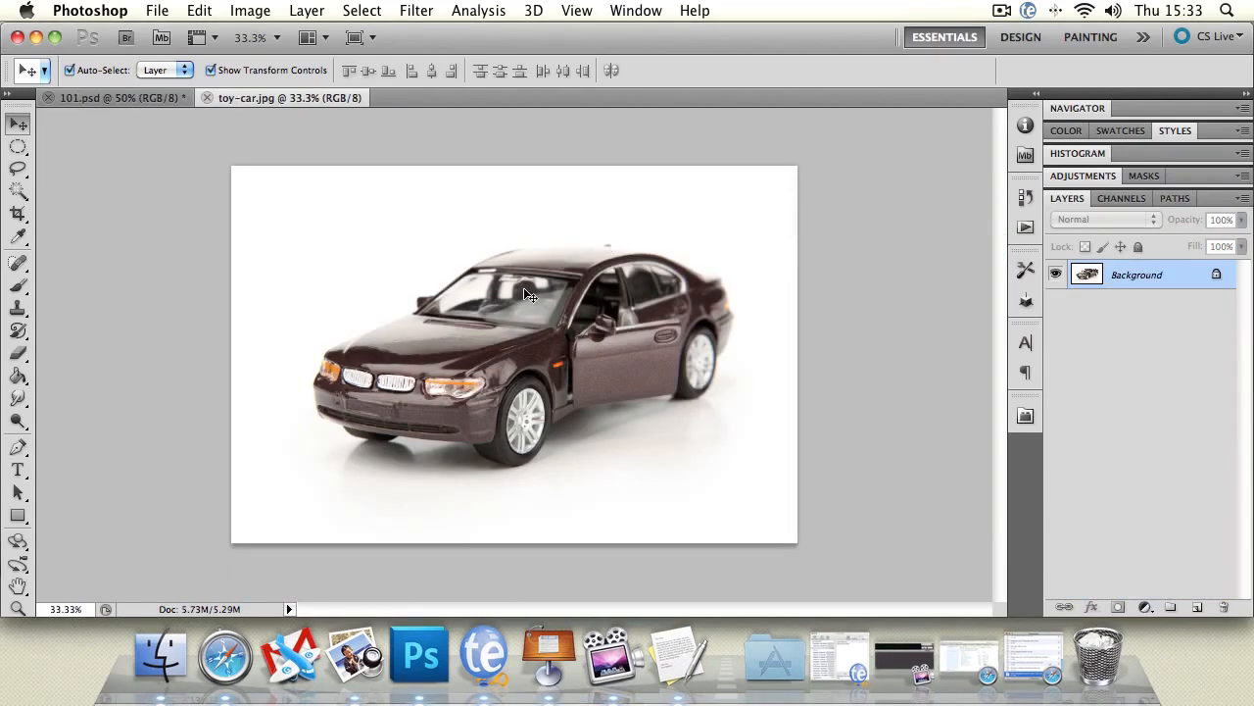
pyautogui.moveTo(516, 338); pyautogui.dragTo(519, 333)
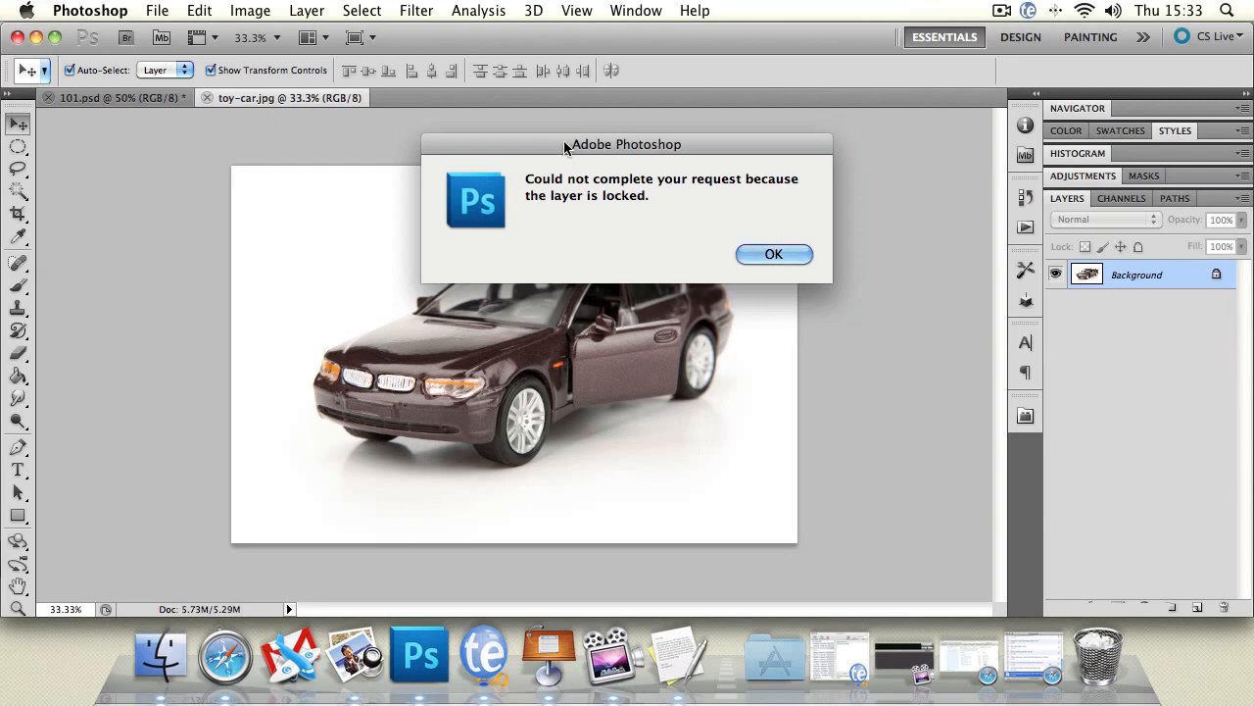
pyautogui.moveTo(560, 145); pyautogui.dragTo(363, 149)
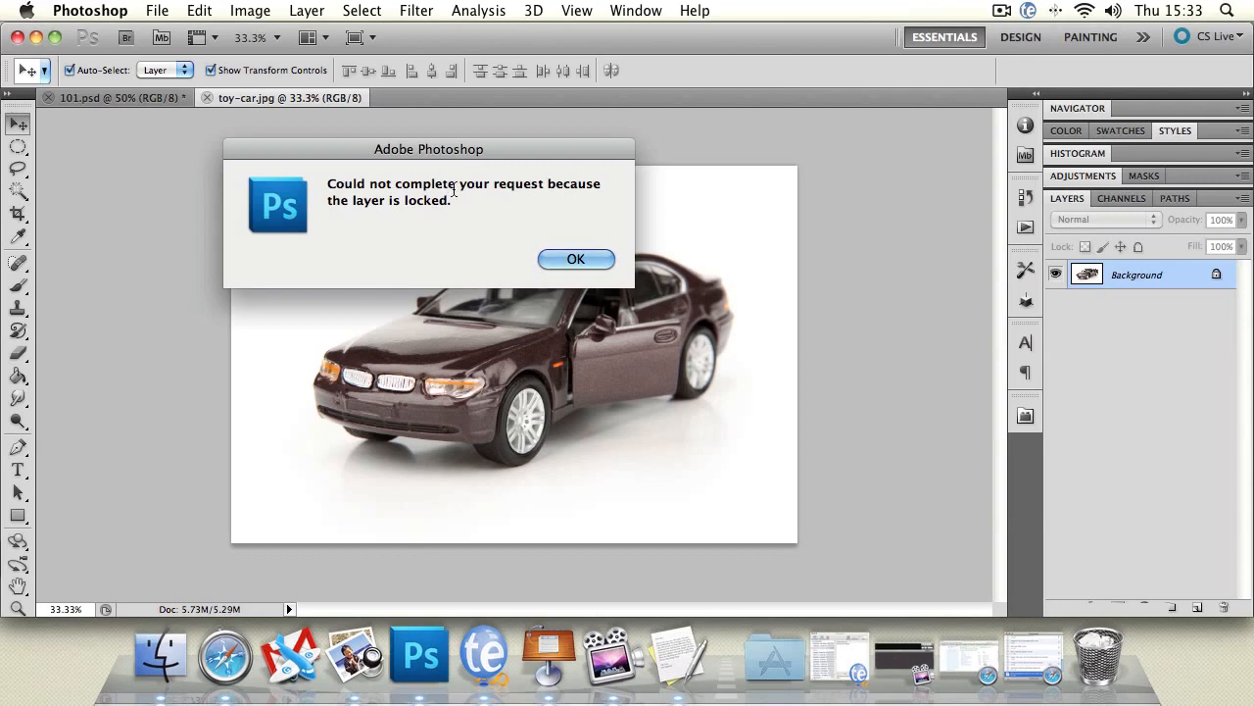
pyautogui.click(547, 257)
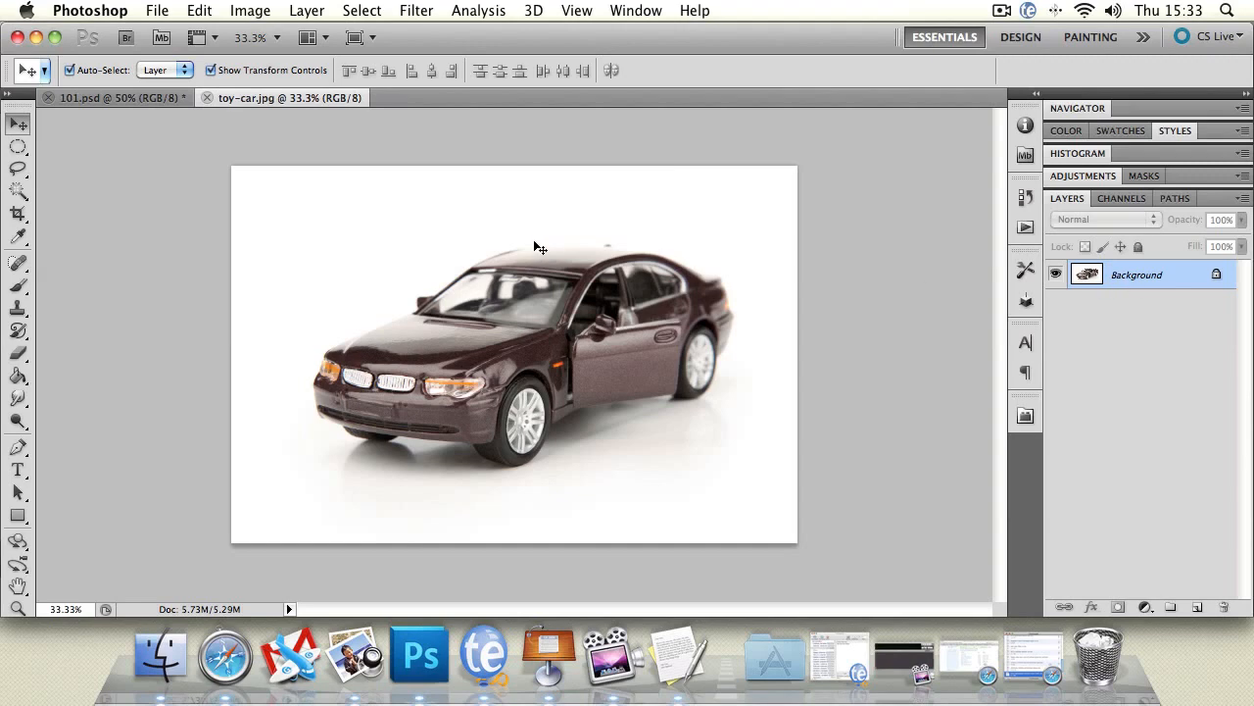
# Convert the Background into a regular layer named "new" and move the car photo down and to the left on the canvas.
pyautogui.doubleClick(1135, 281)
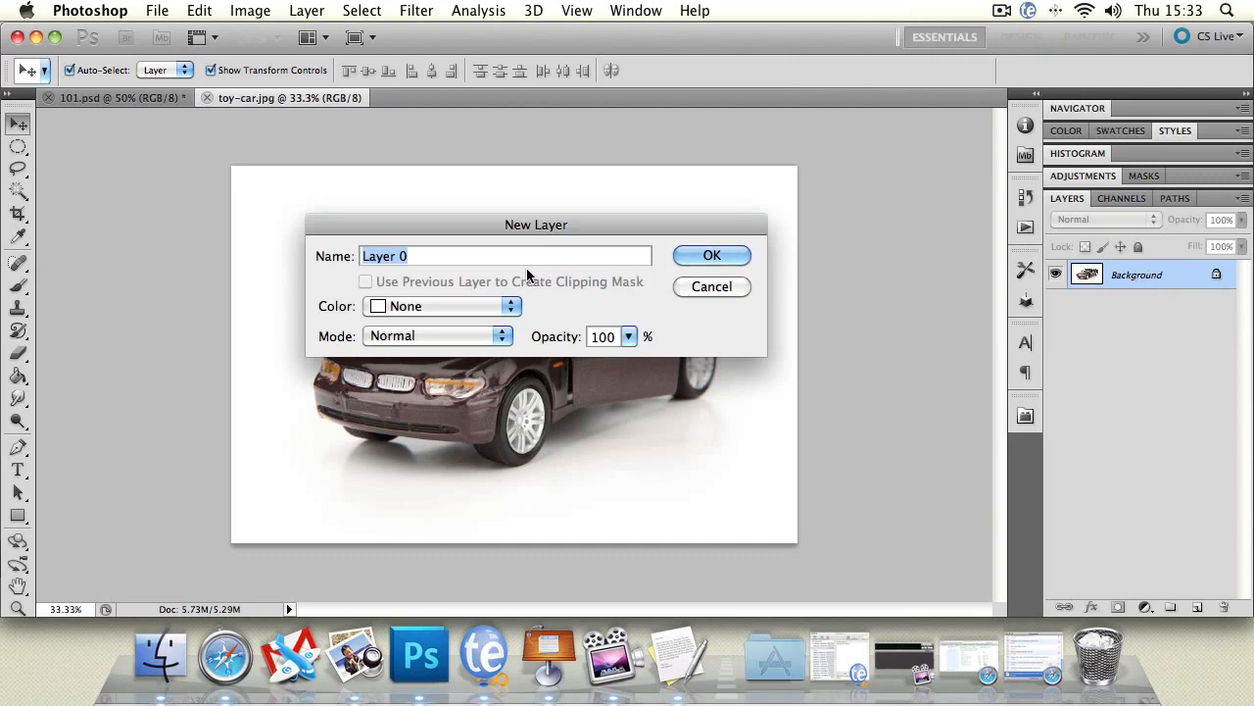
pyautogui.write('n')
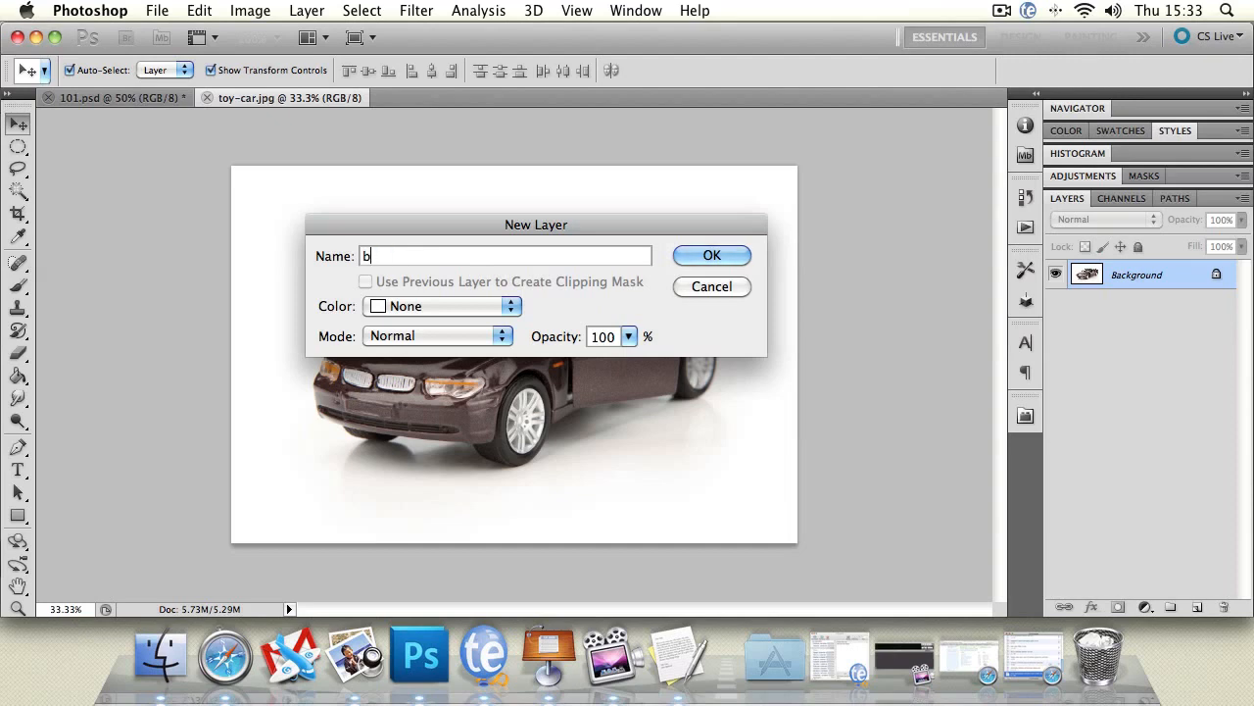
pyautogui.write('ew')
pyautogui.click(733, 256)
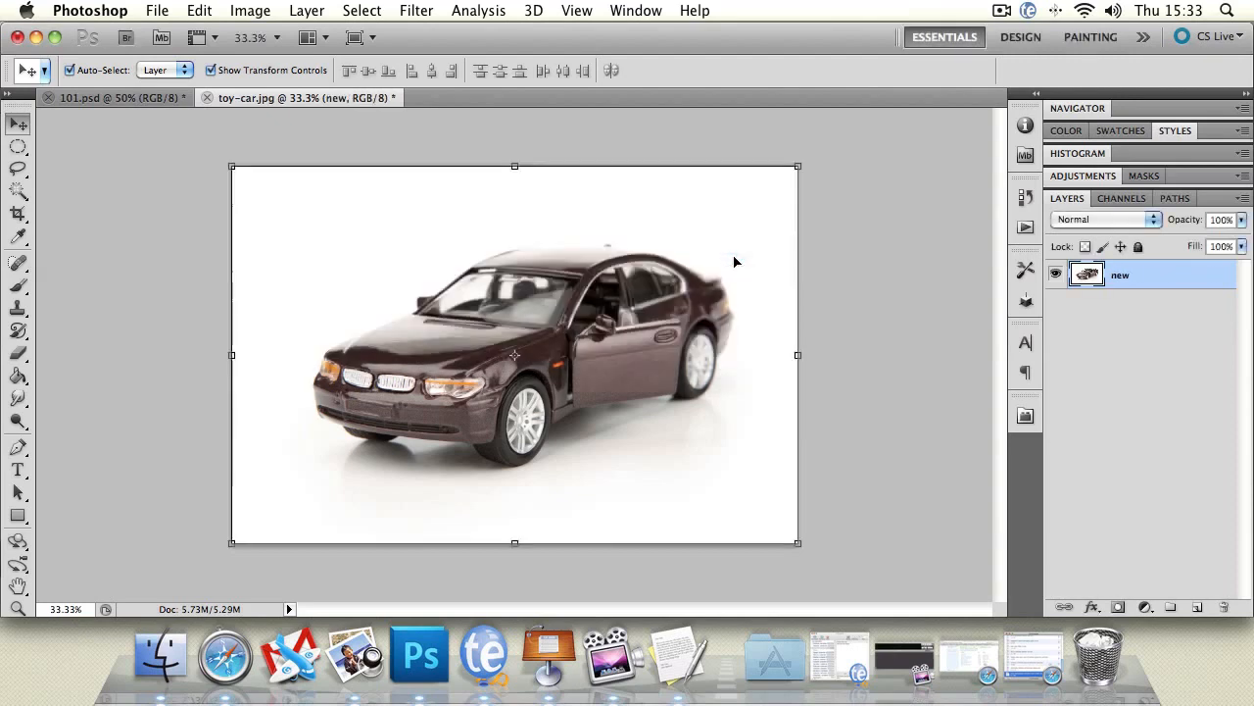
pyautogui.moveTo(516, 258); pyautogui.dragTo(454, 305)
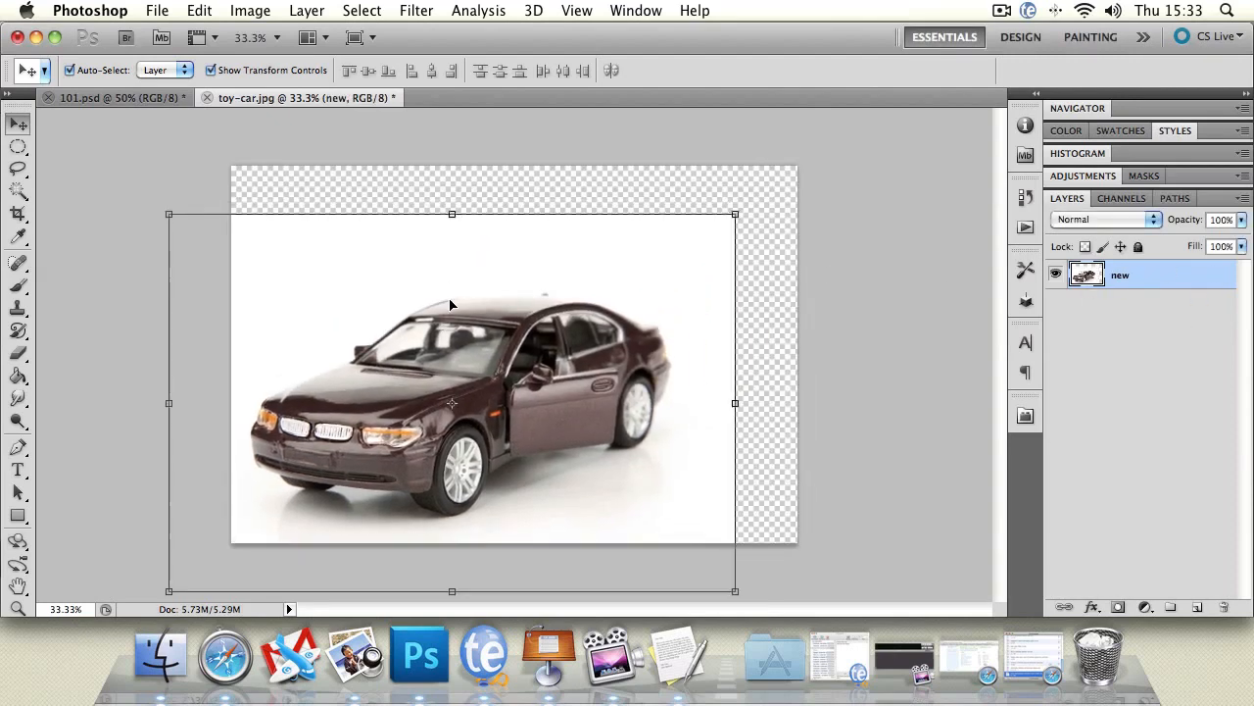
pyautogui.click(102, 185)
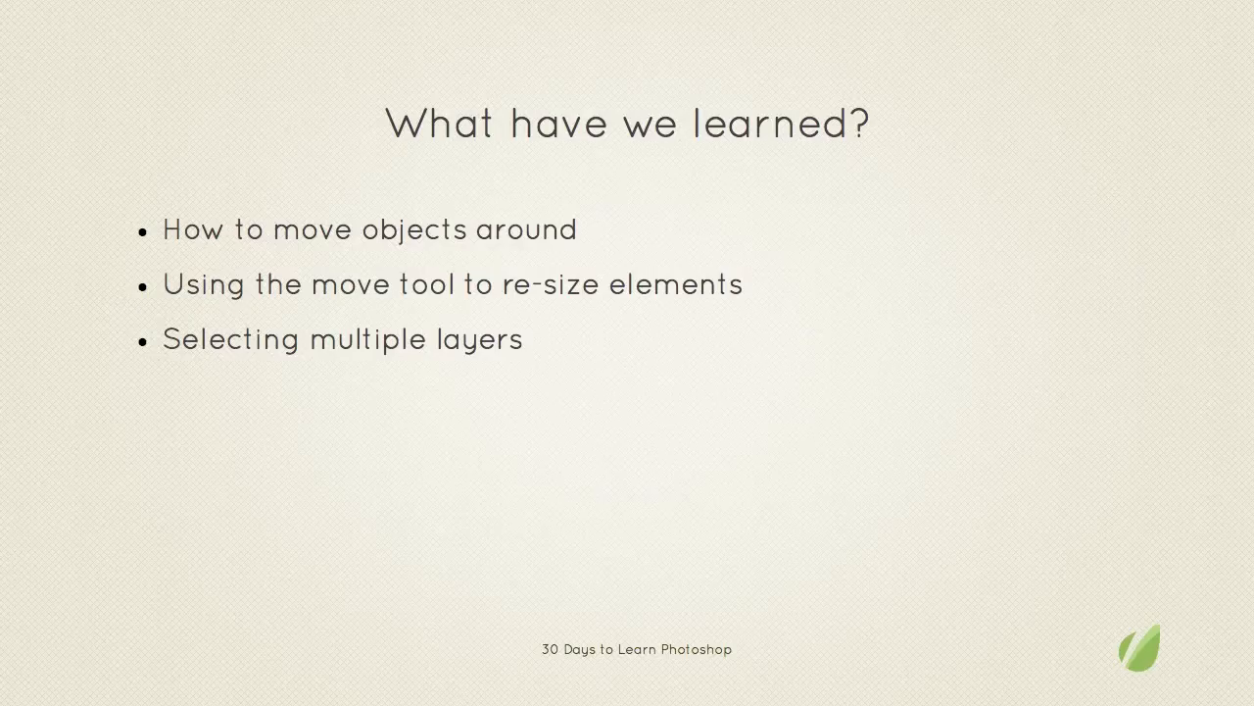